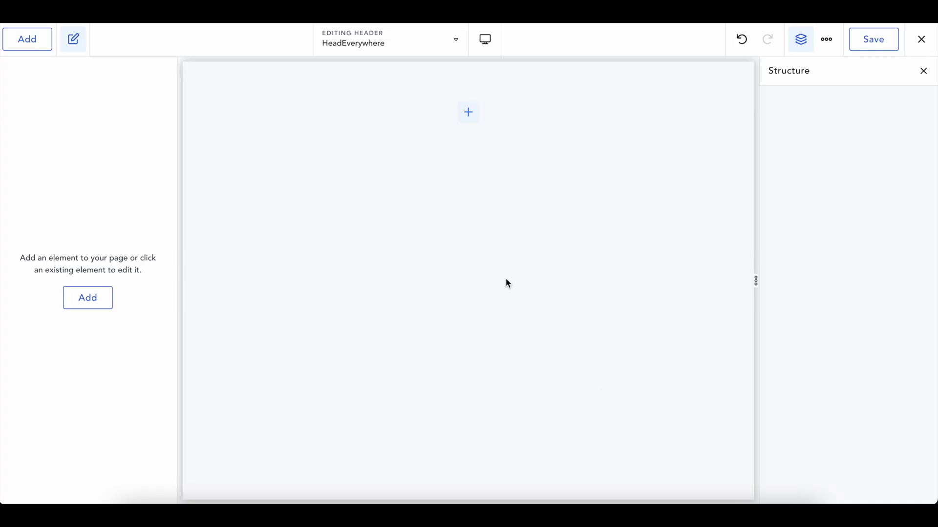
Step: Insert an empty Section element into the blank HeadEverywhere header canvas
click(467, 115)
click(65, 217)
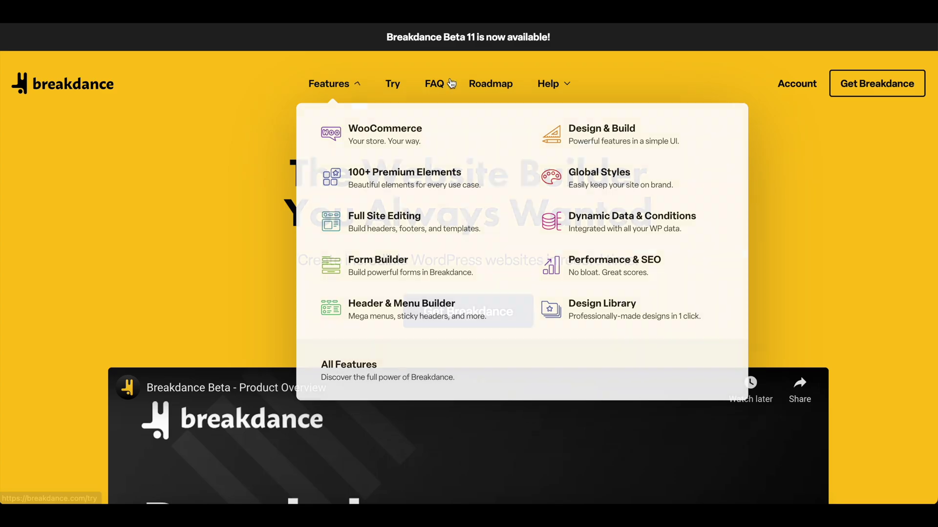
mouse_move(539, 83)
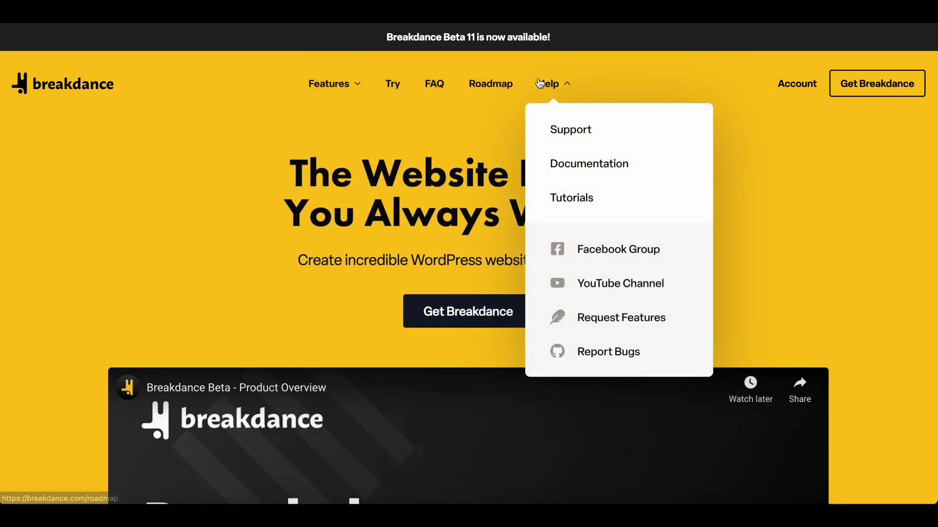
mouse_move(327, 86)
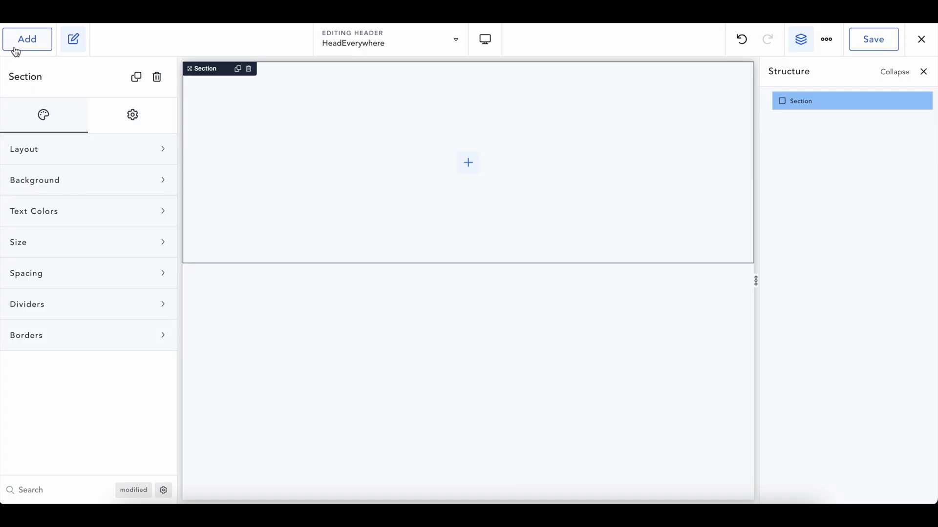
Step: Search the elements list for 'menu' and insert a Menu Builder into the section
click(17, 47)
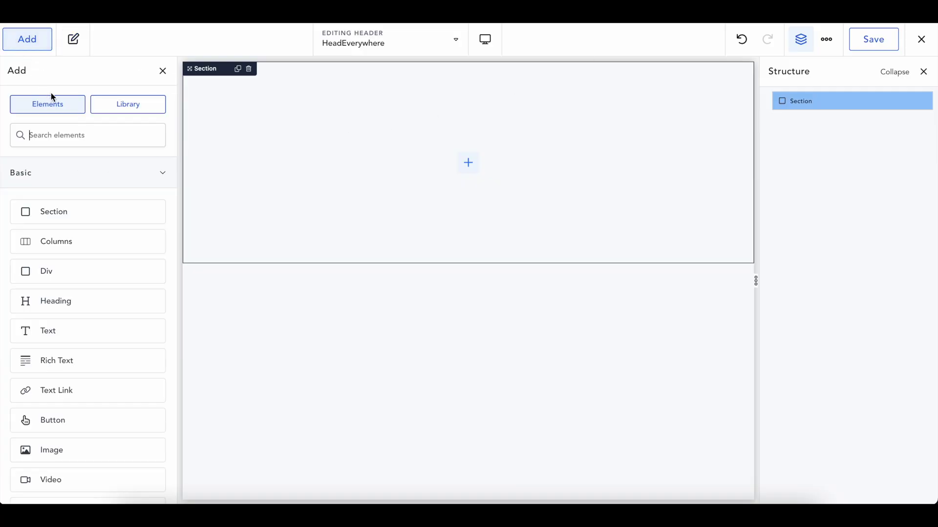
click(79, 132)
text(menu)
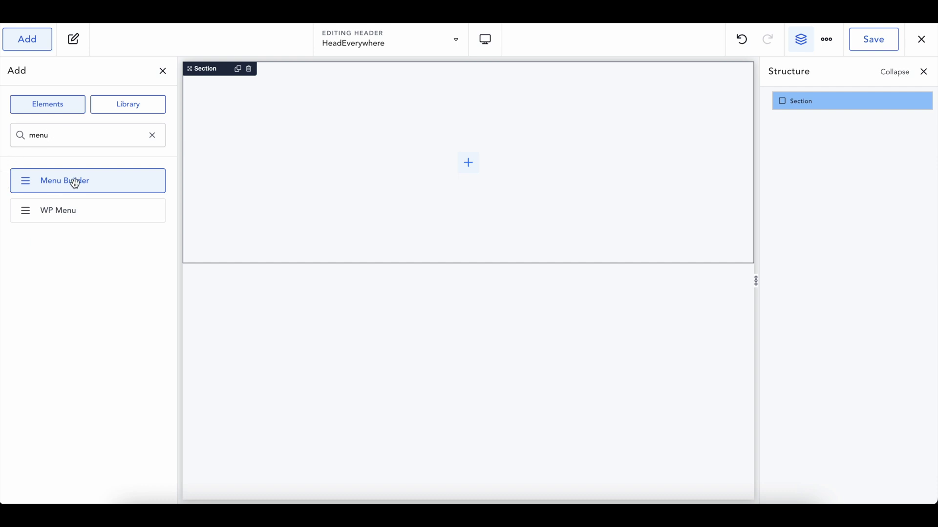
click(74, 184)
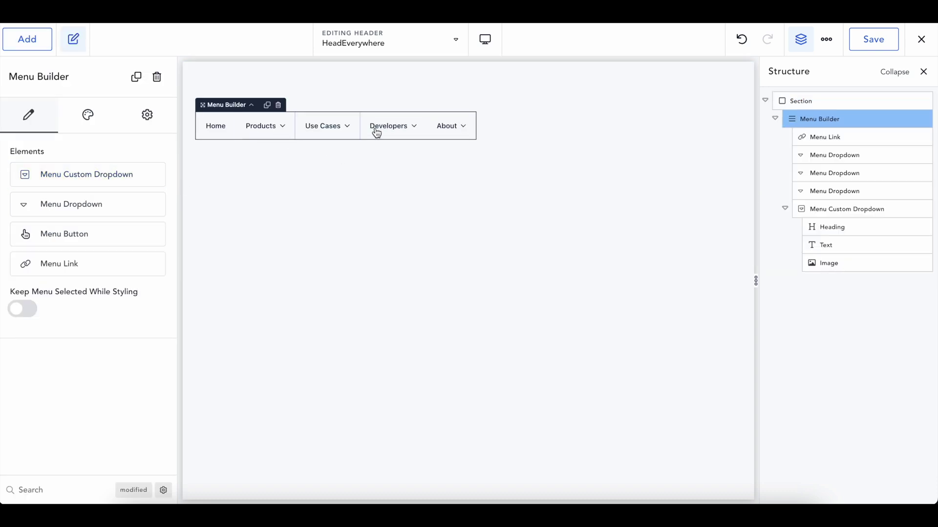
Step: Preview the Developers and Products dropdowns on the canvas, then select the section
click(414, 128)
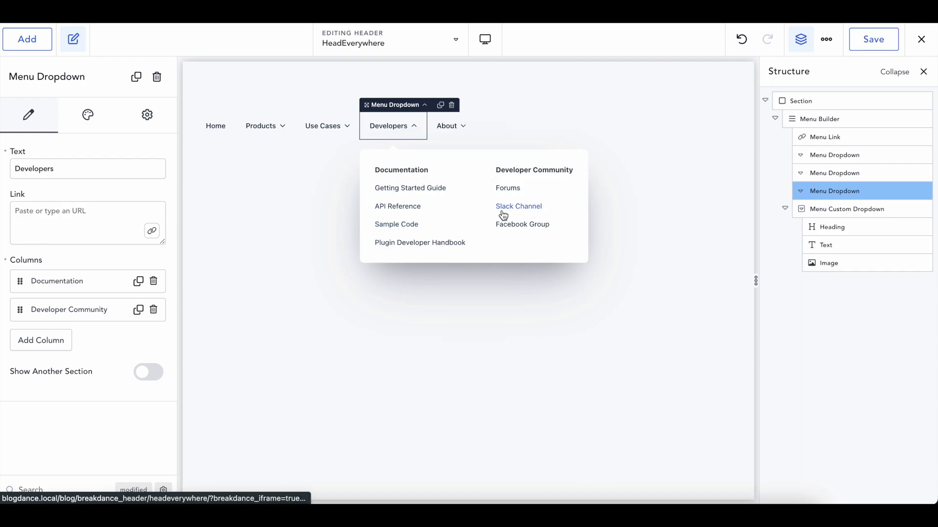
click(264, 126)
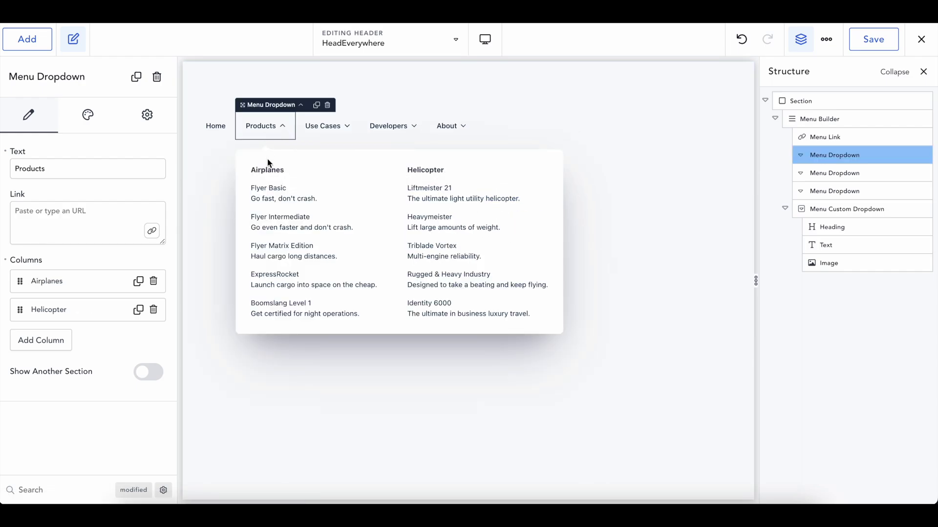
click(279, 129)
click(278, 128)
click(282, 130)
click(540, 117)
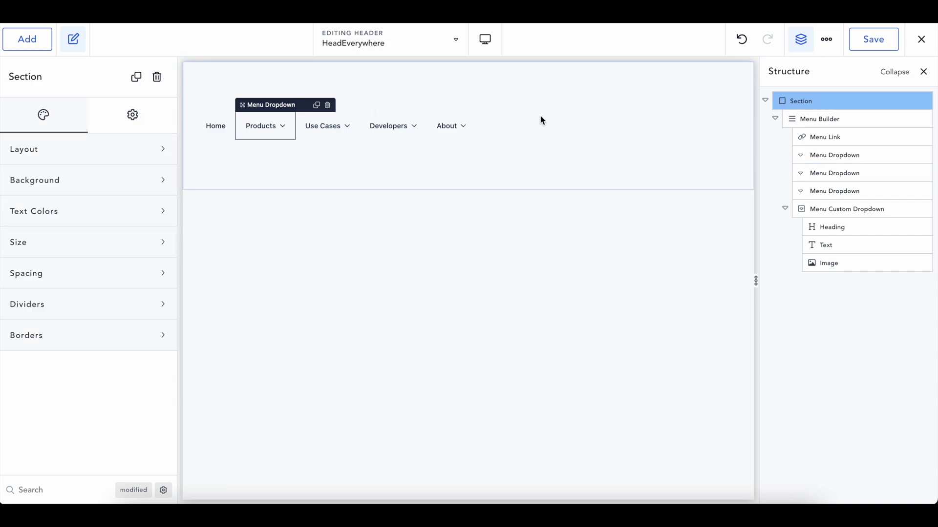
click(815, 120)
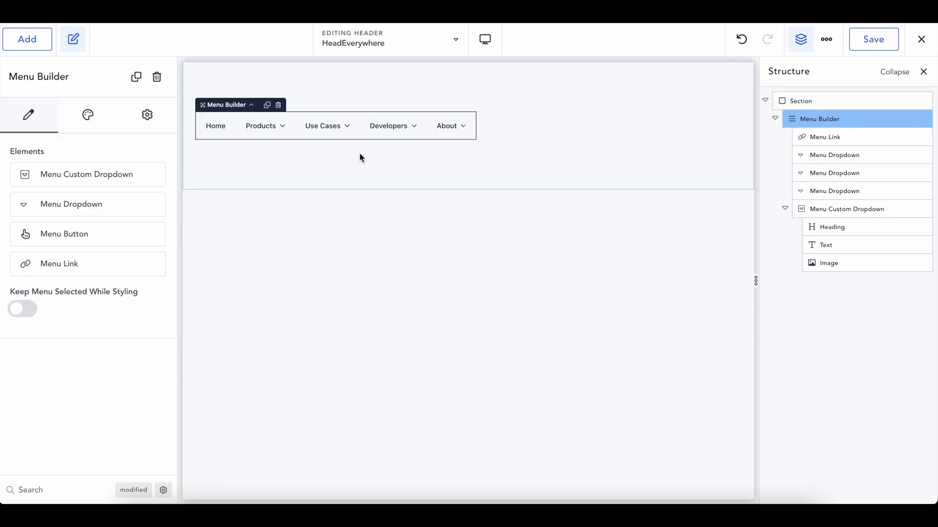
click(785, 209)
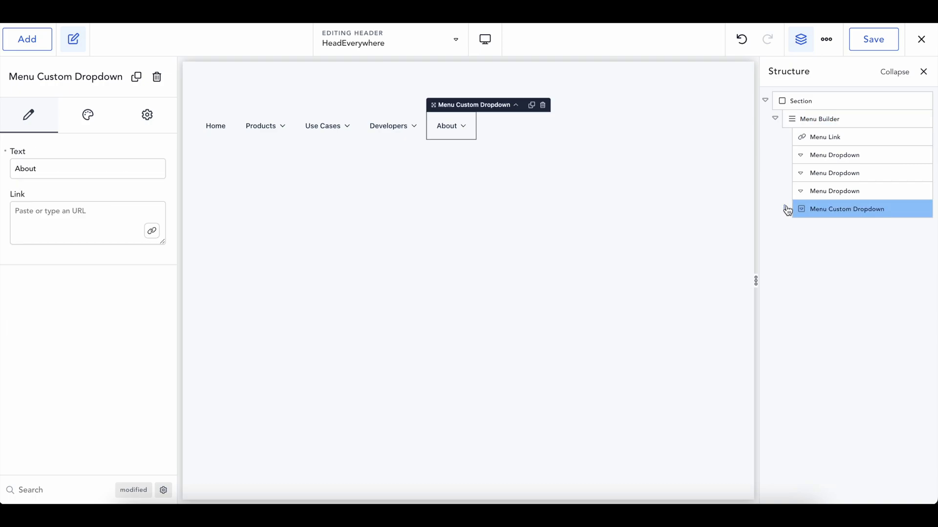
click(832, 137)
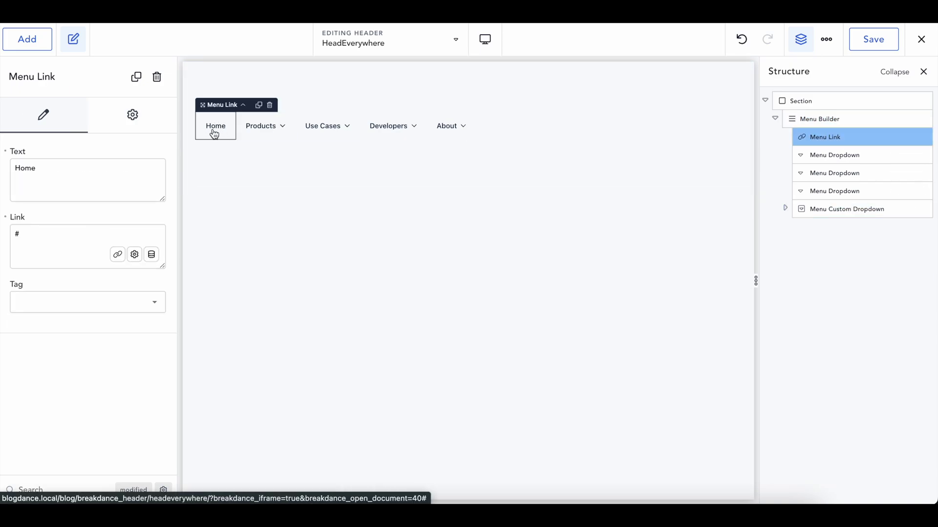
click(844, 157)
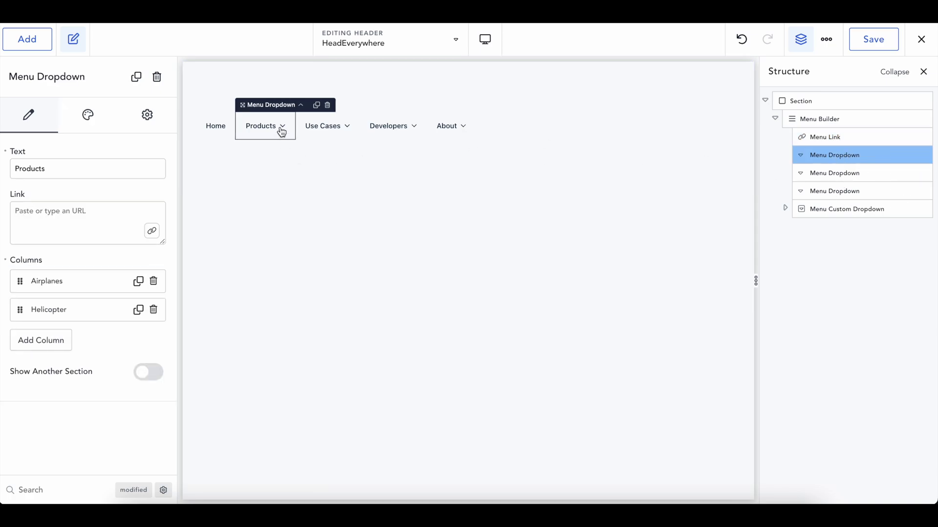
mouse_move(283, 128)
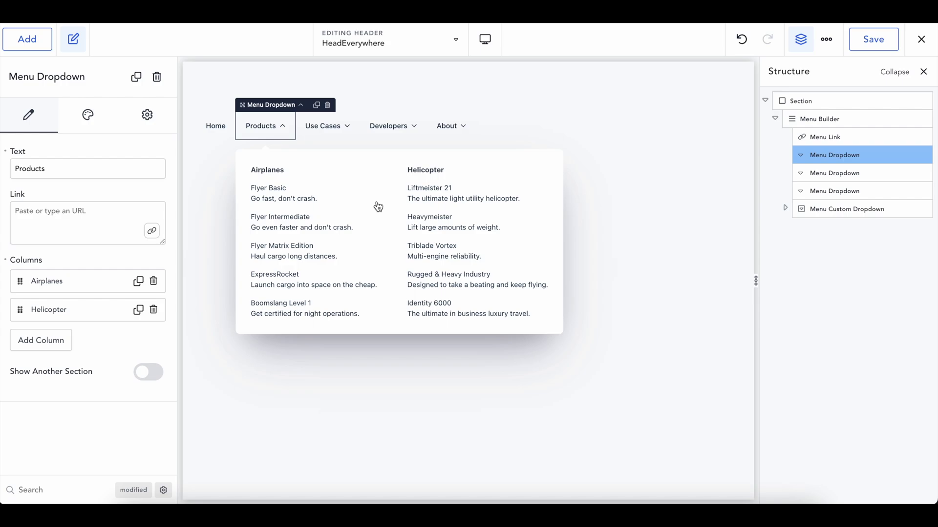
click(253, 126)
click(850, 214)
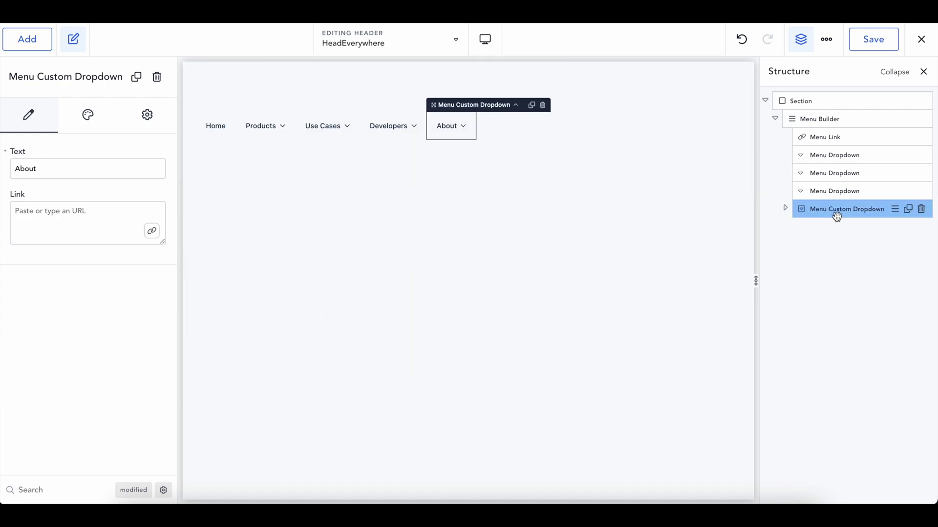
mouse_move(455, 133)
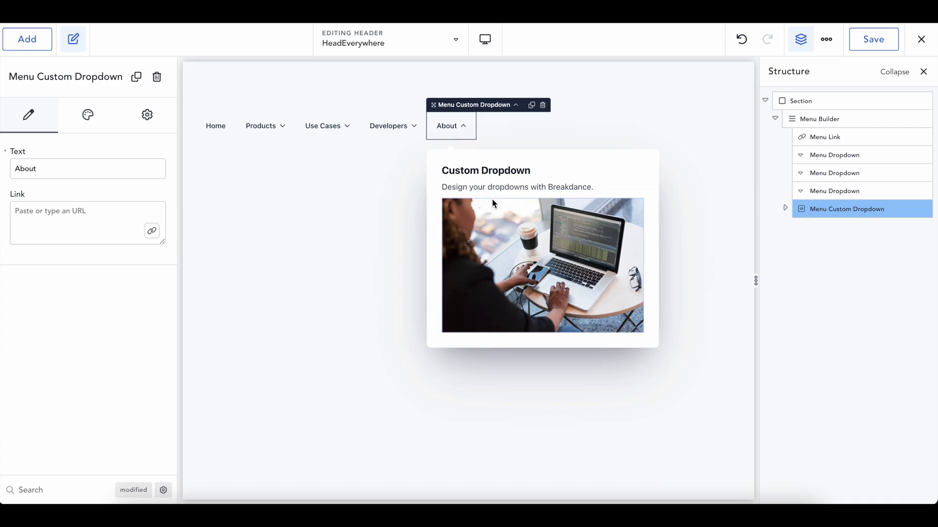
click(469, 132)
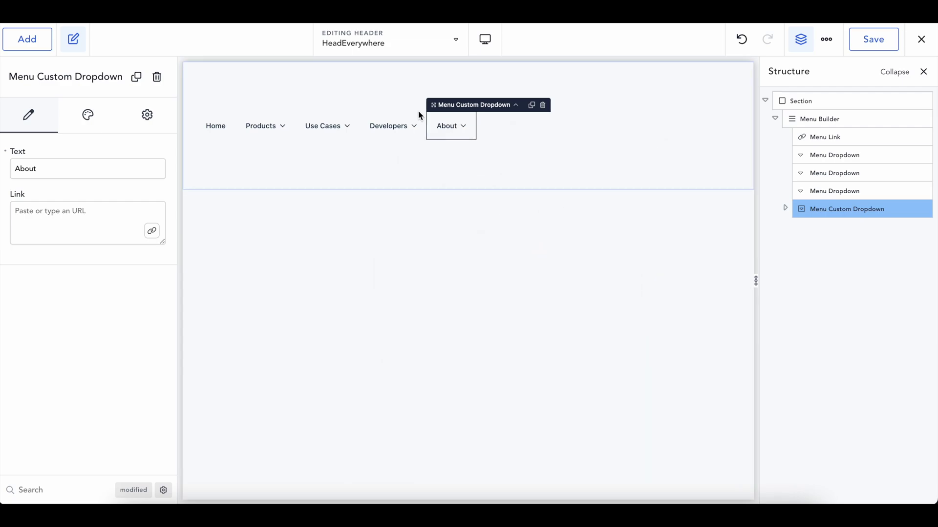
click(452, 131)
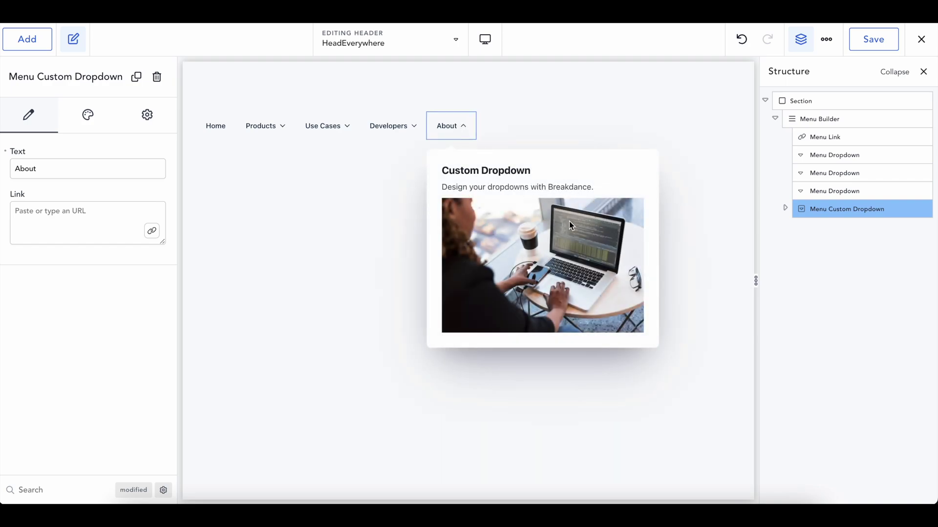
click(449, 125)
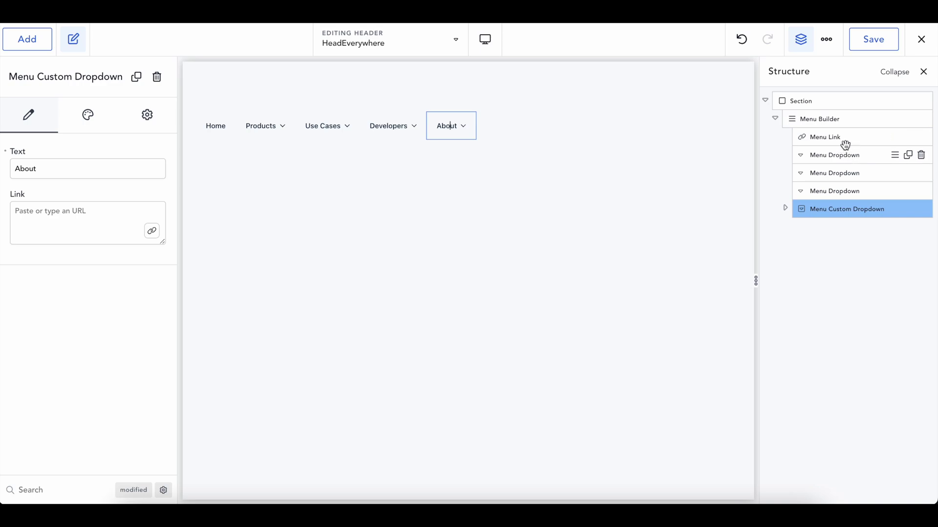
Step: Add a Menu Dropdown to the Menu Builder and move it to the start of the menu
click(821, 122)
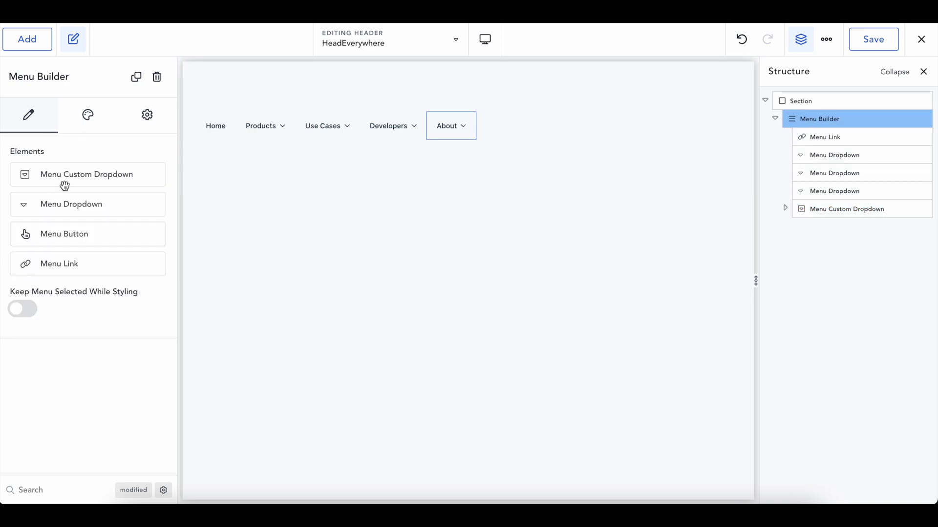
click(69, 205)
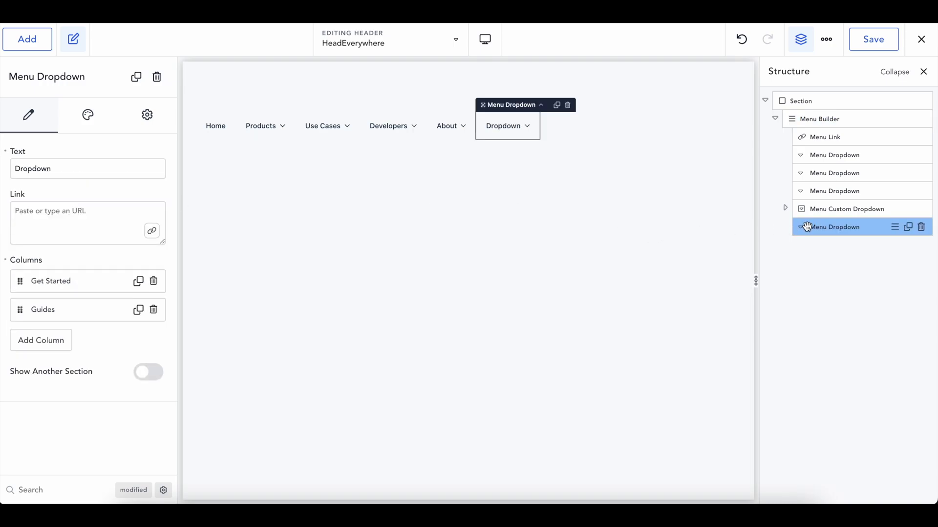
drag(802, 228, 803, 134)
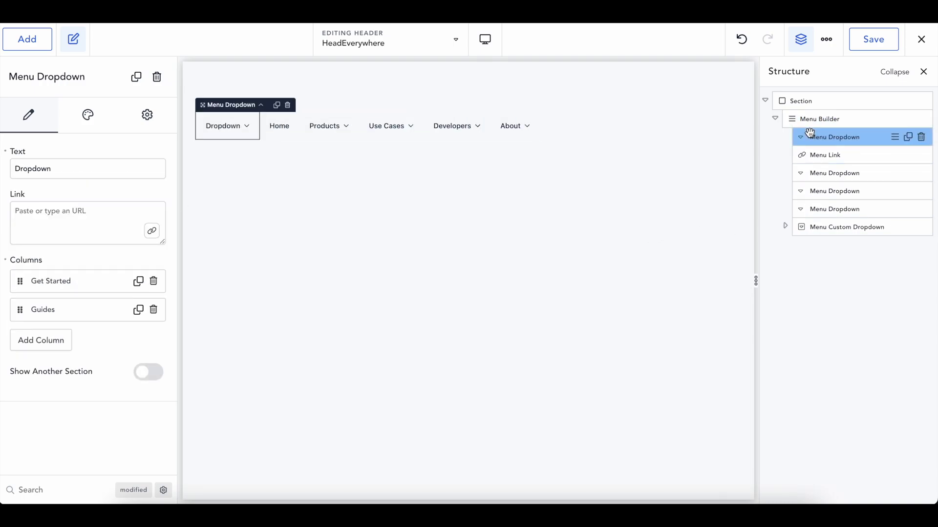
Step: Rename the new dropdown's label to 'Features'
double_click(82, 165)
text(Deal)
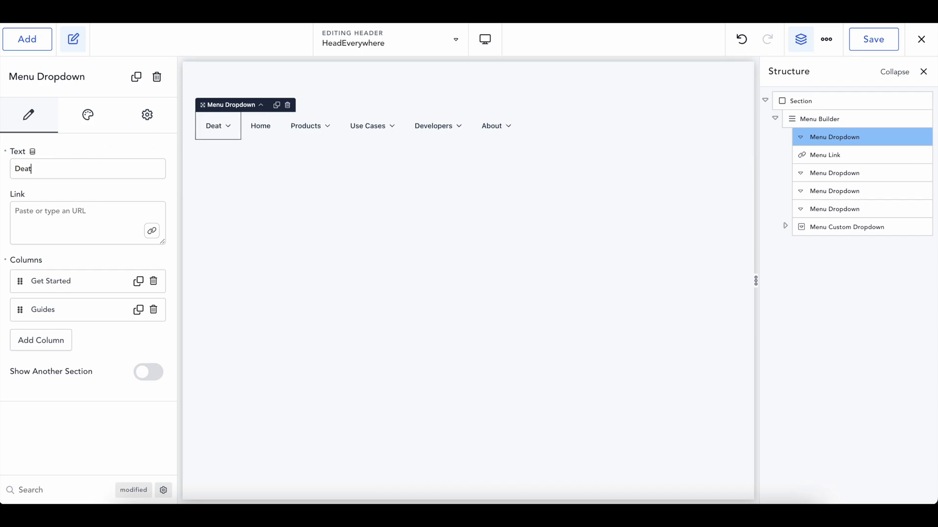
key(BackSpace)
key(BackSpace)
key(BackSpace)
key(BackSpace)
text(Features)
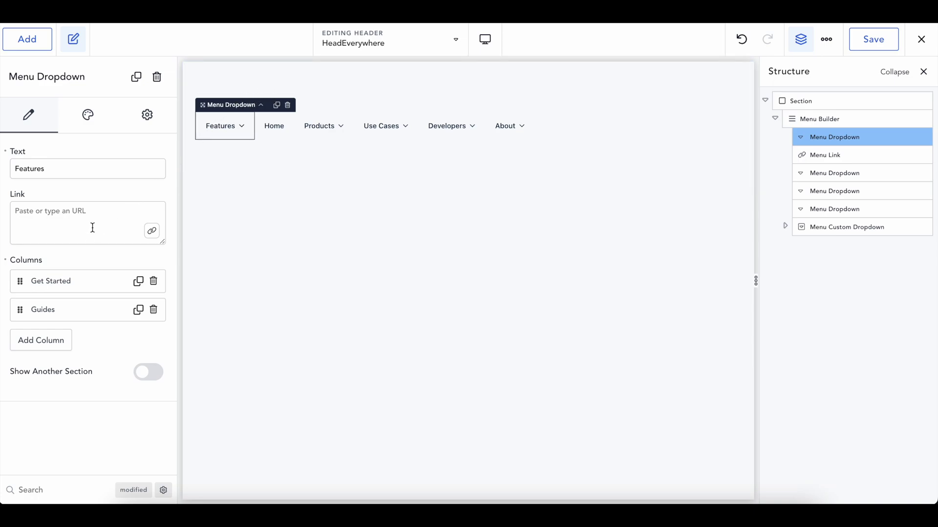
Step: Open the Features dropdown preview on the canvas
click(225, 128)
click(224, 128)
click(243, 129)
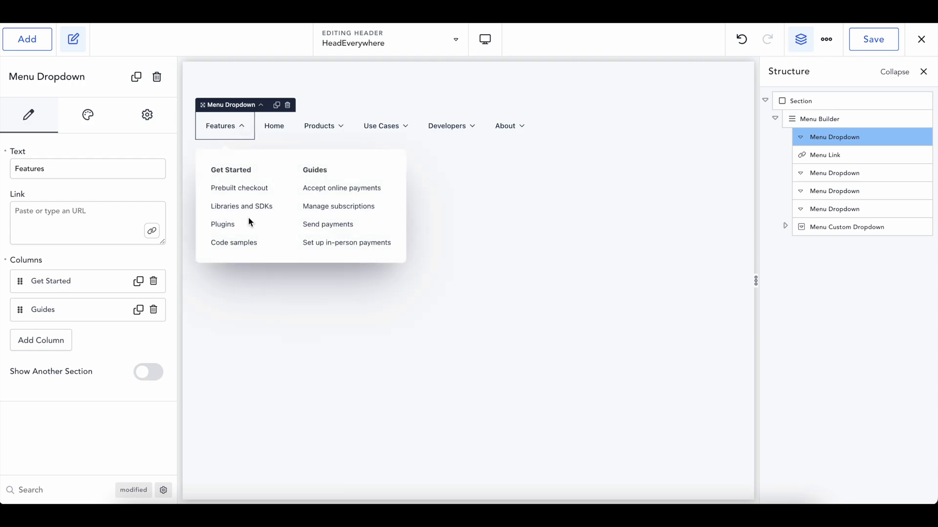
click(238, 127)
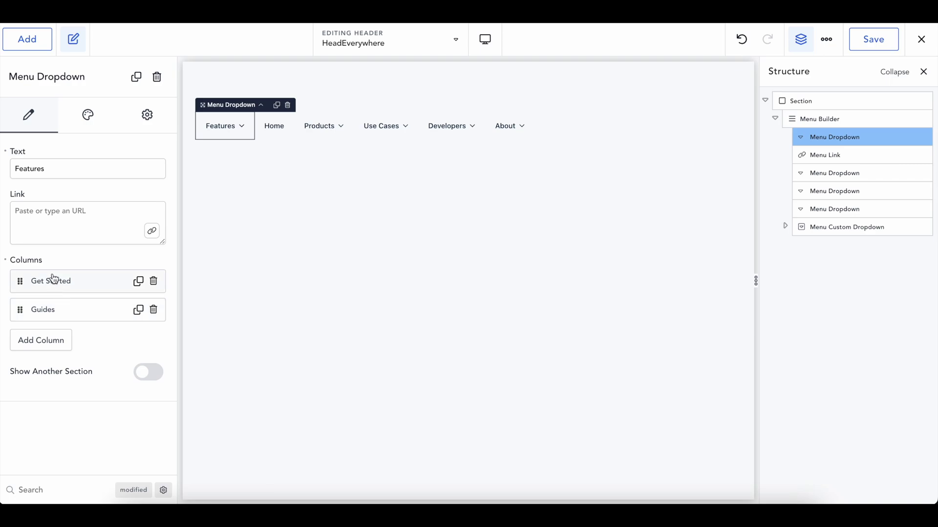
click(232, 141)
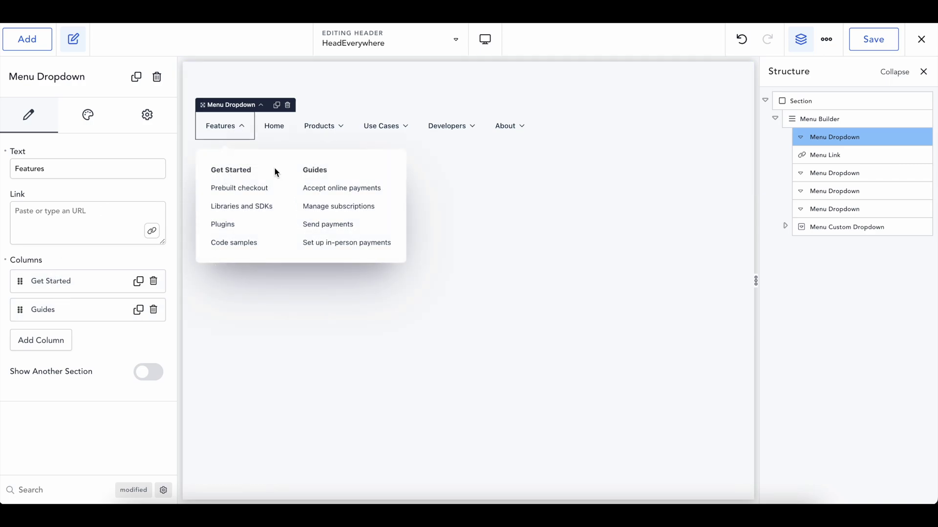
Step: Add a test third column to the Features dropdown, then delete it
click(43, 341)
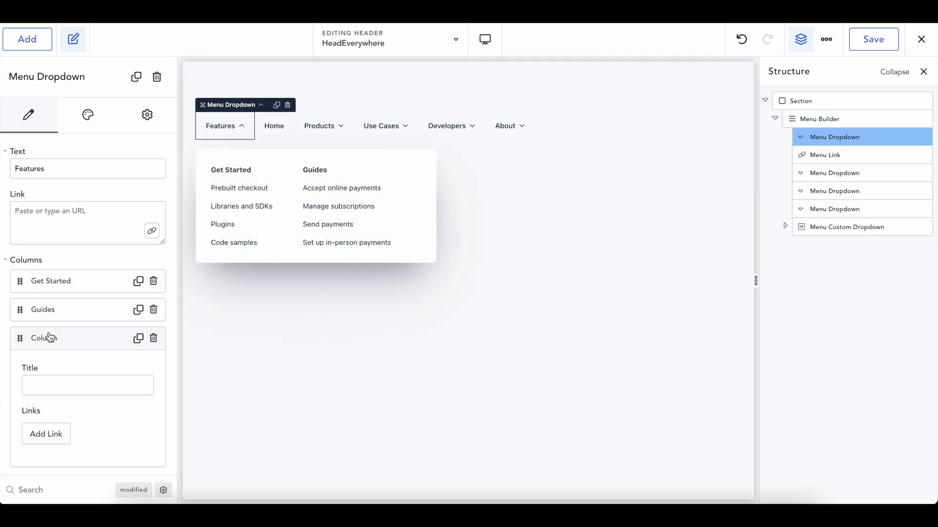
text(jnhbhbjn)
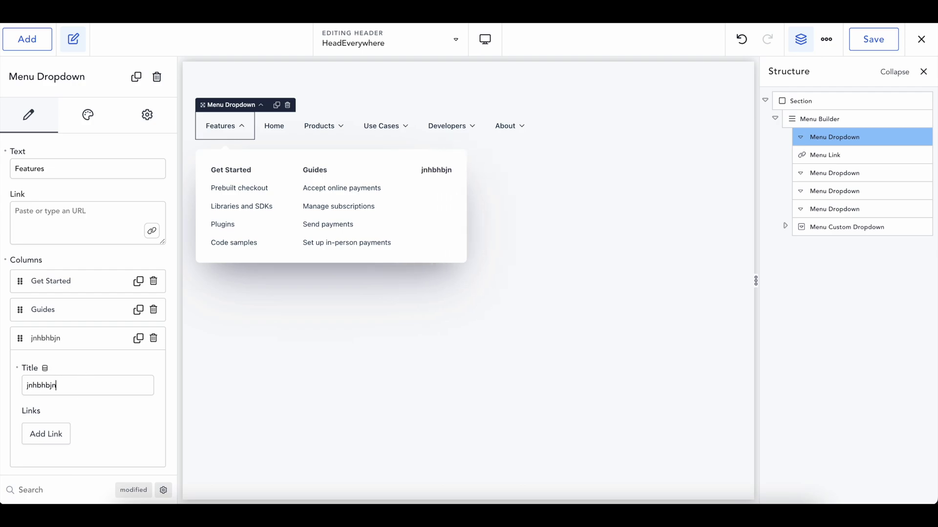
click(156, 338)
click(153, 338)
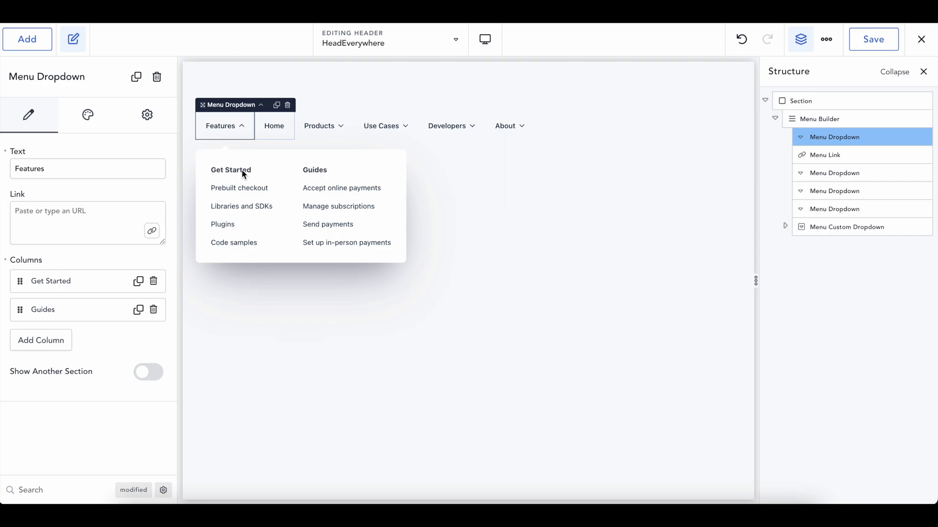
Step: Delete the dropdown's old columns and add two new empty columns
click(154, 280)
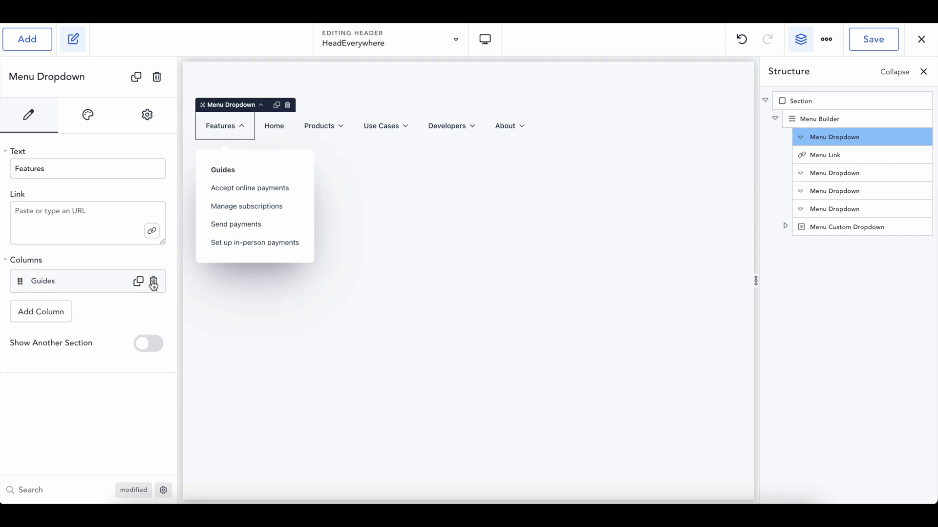
click(154, 280)
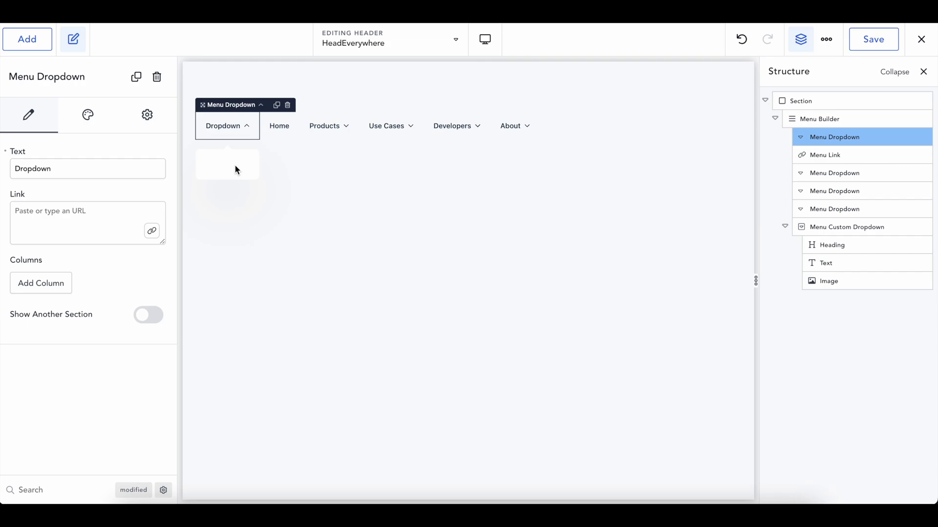
click(54, 289)
scroll(47, 327, down, 1)
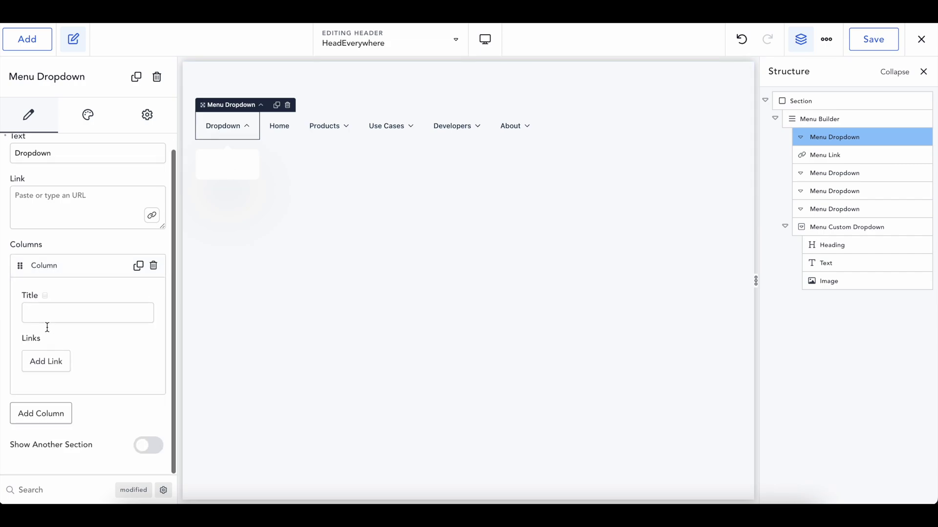
click(48, 413)
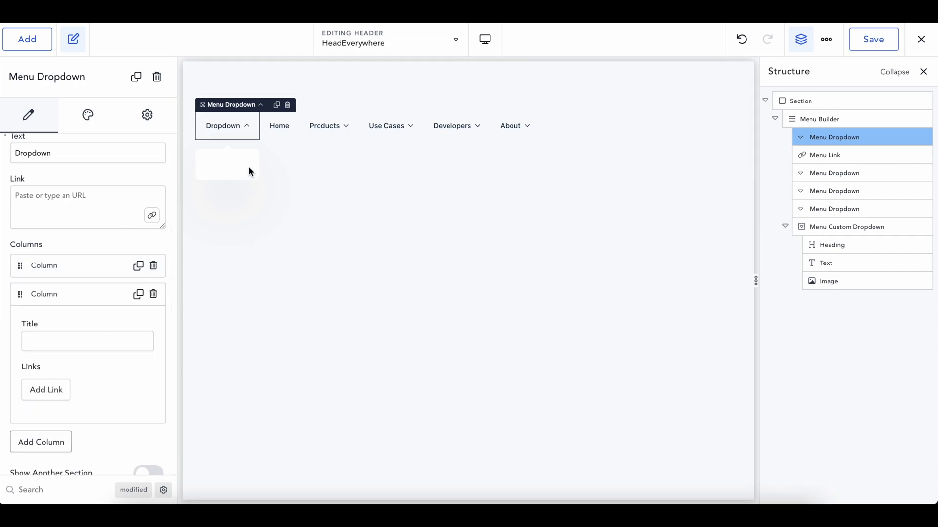
Step: Title the first new column 'Section 1'
click(76, 275)
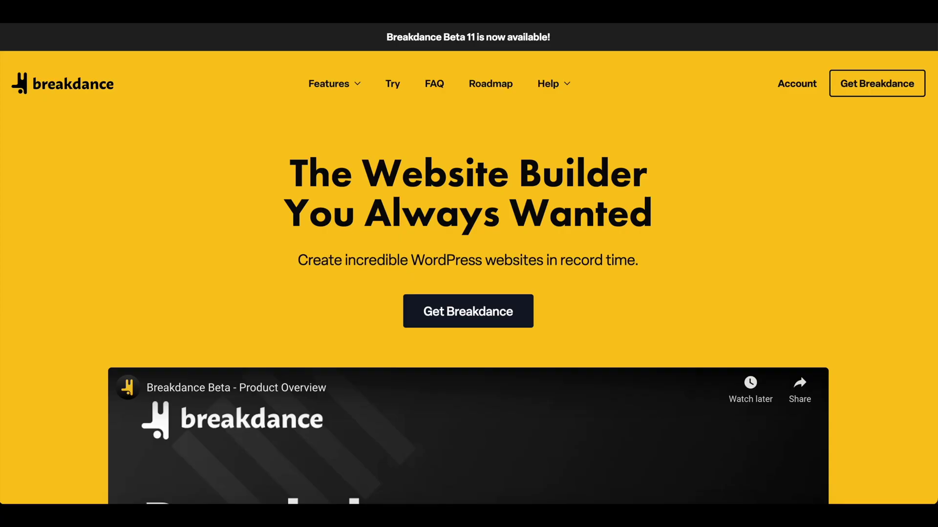
mouse_move(349, 83)
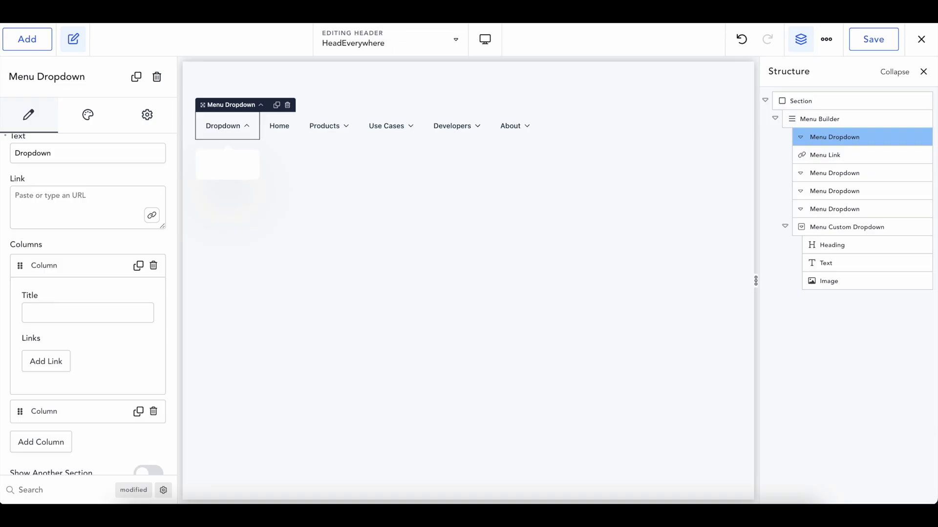
text(WooCommer)
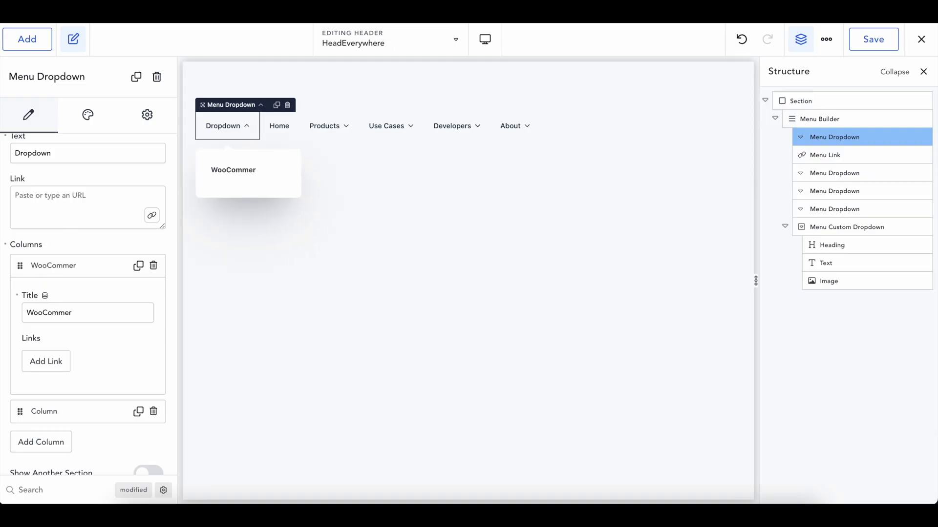
key(ctrl+a)
key(BackSpace)
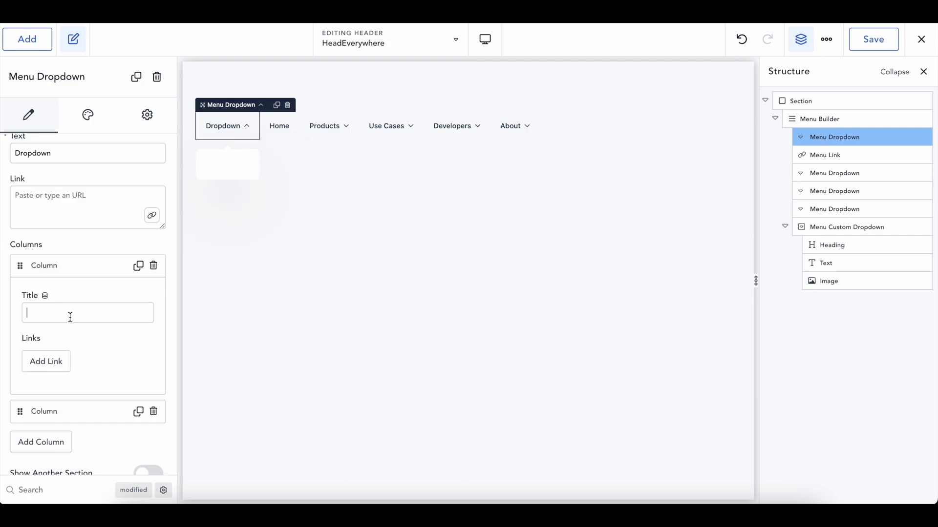
text(Scction)
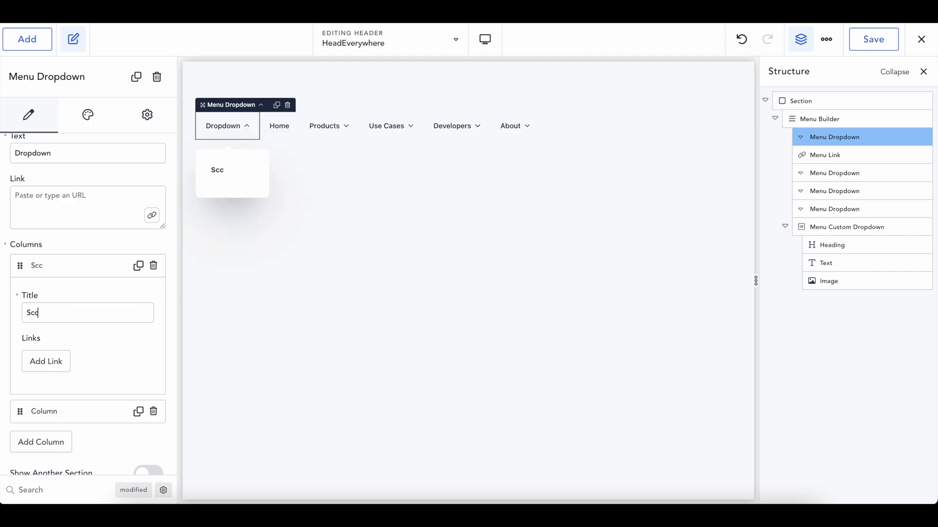
click(31, 313)
key(Delete)
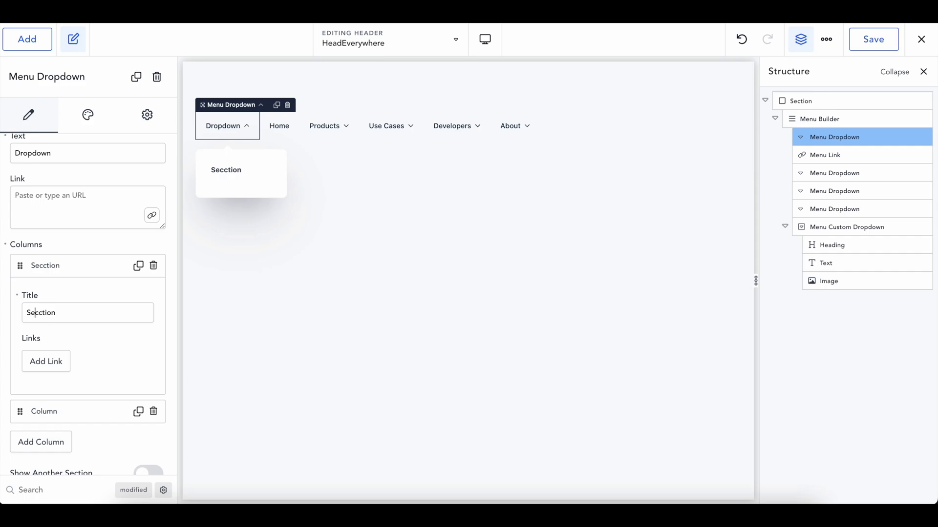
text(e 1)
Step: Title the second column 'Section 2'
click(69, 407)
click(60, 323)
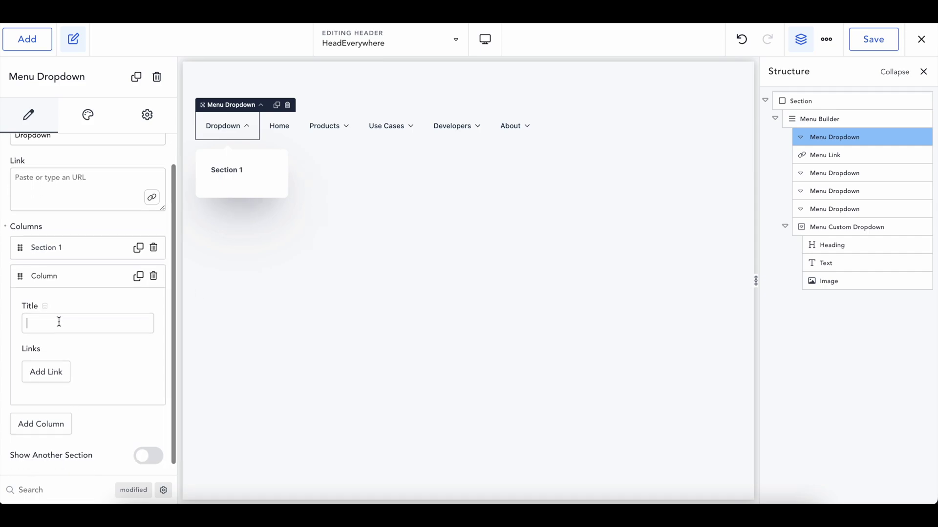
text(Section)
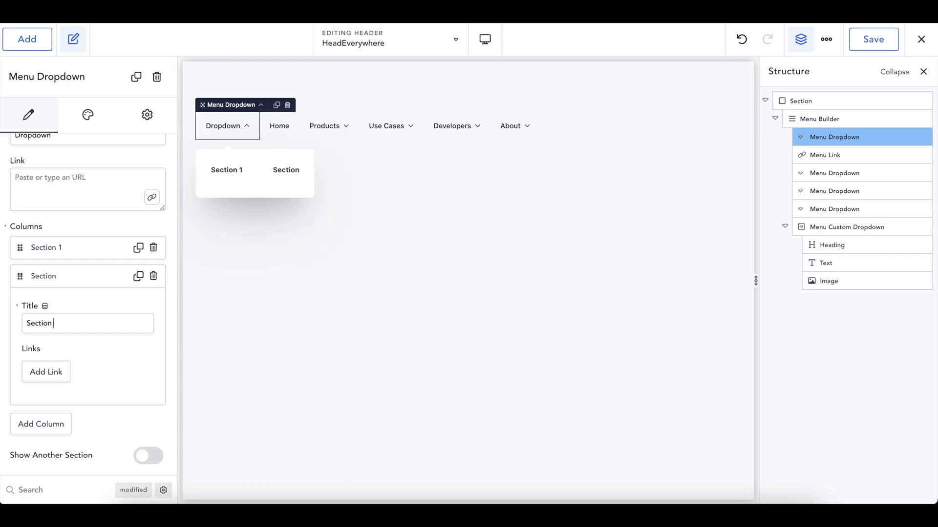
text( 2)
Step: Add a link to the Section 1 column with the text 'WooCommerce'
click(65, 284)
click(86, 282)
scroll(87, 322, down, 1)
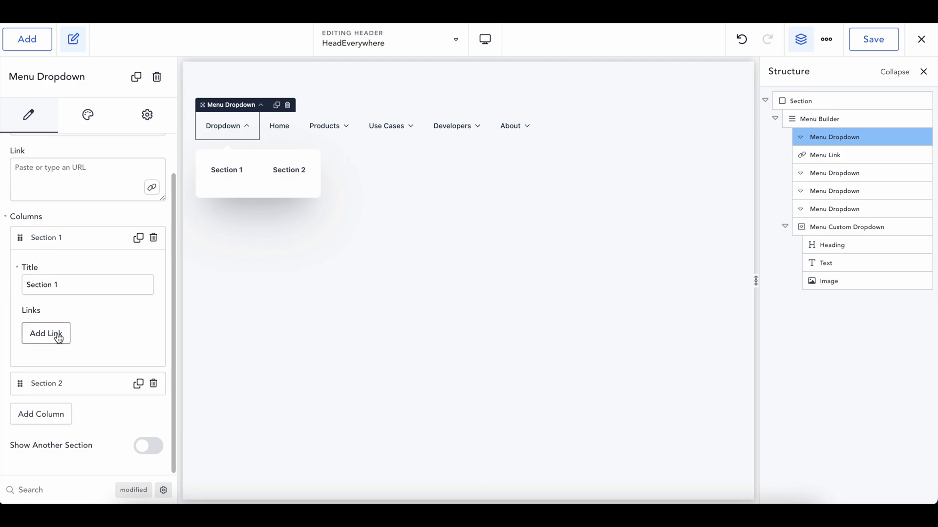
click(58, 337)
scroll(104, 335, down, 2)
double_click(79, 323)
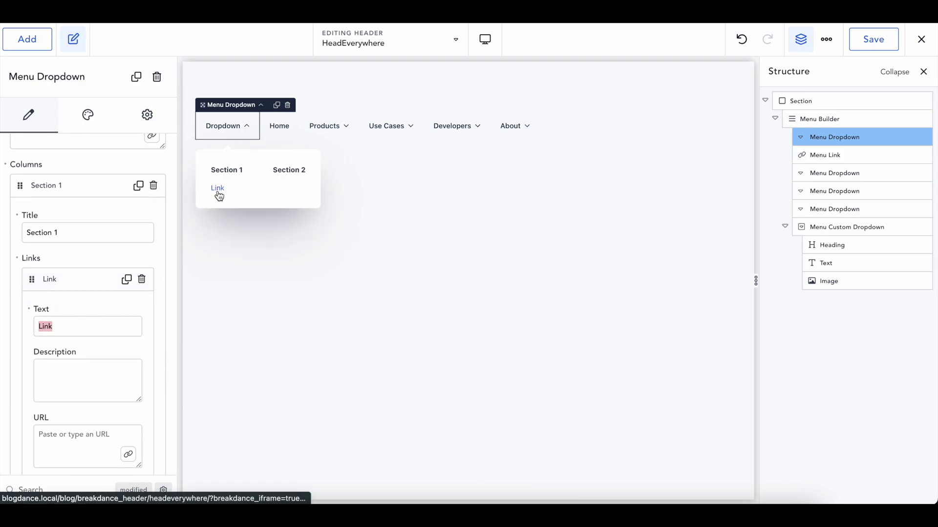
text(WooCommerce)
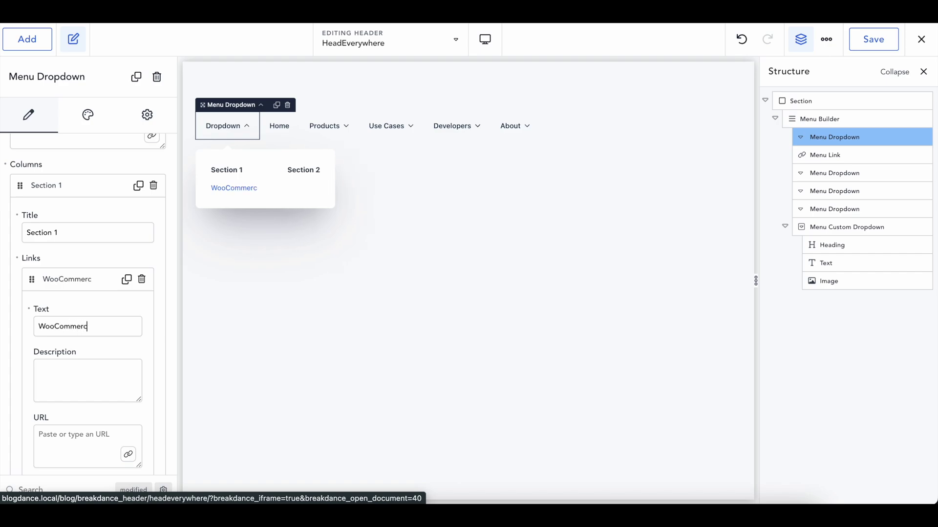
click(101, 364)
text(Yoiur)
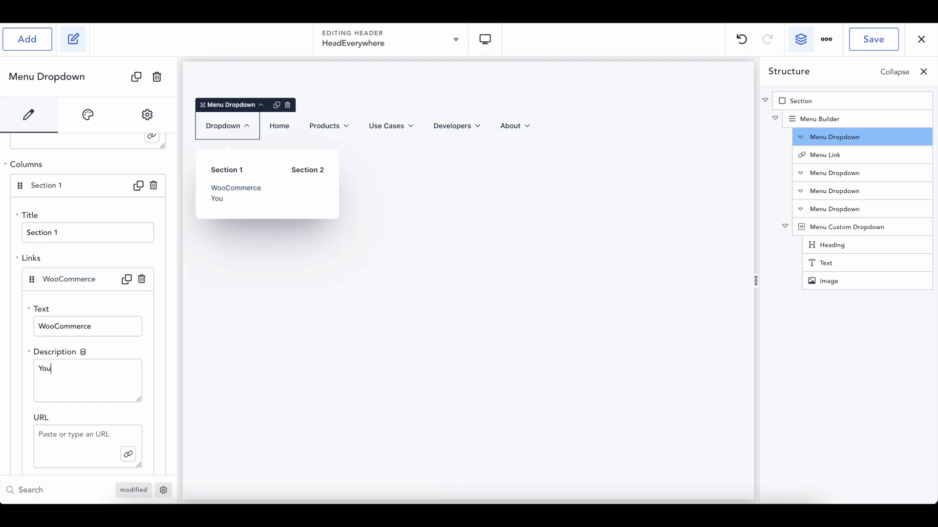
text( shop. Your way.)
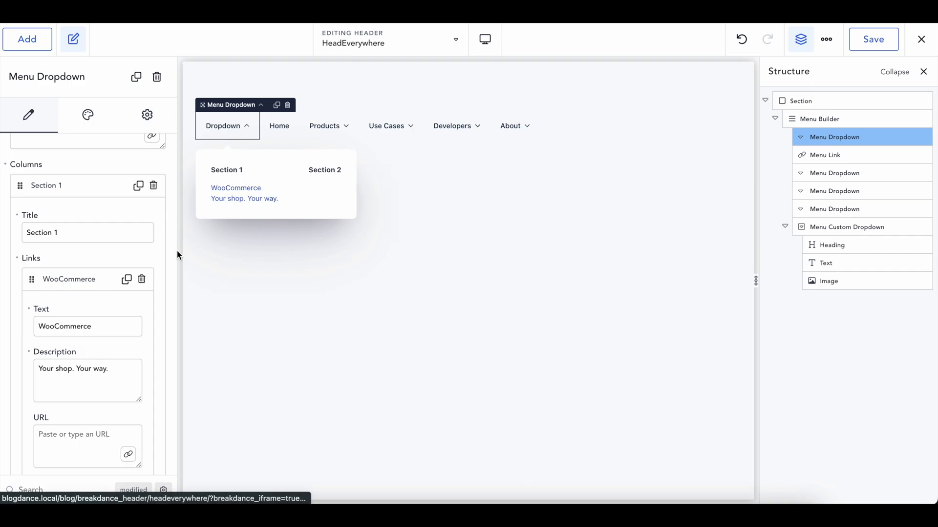
scroll(100, 330, down, 1)
click(77, 440)
text(/home)
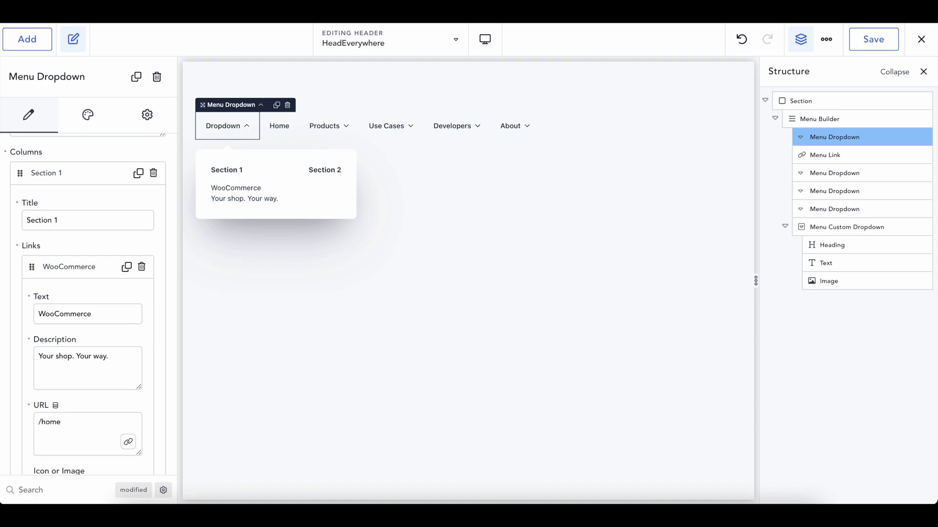
key(ctrl+a)
text(g)
scroll(86, 431, down, 1)
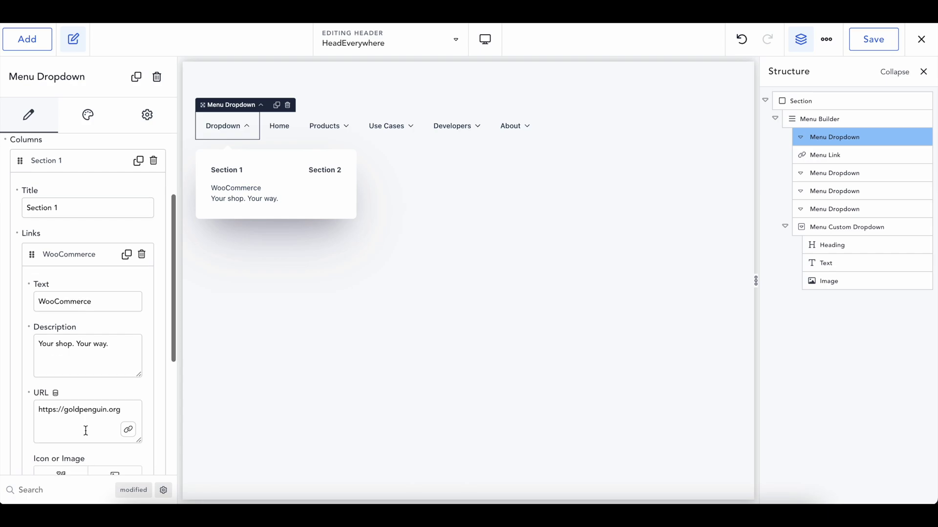
Step: Set the WooCommerce link's graphic type to Icon instead of Image
scroll(136, 313, down, 8)
click(61, 373)
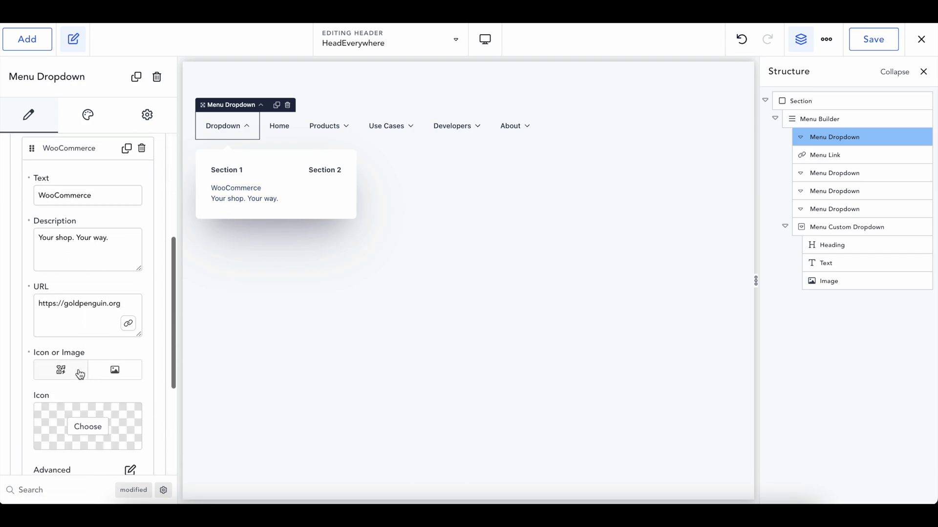
scroll(60, 364, down, 1)
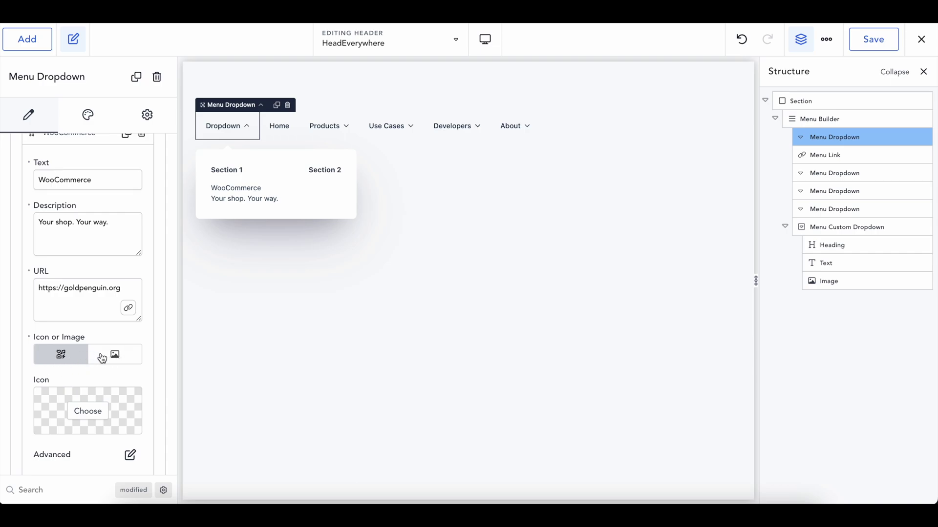
Step: Pick the credit card icon from the FontAwesome 5 Free - Regular set in the Icon Library
click(101, 408)
scroll(522, 356, down, 10)
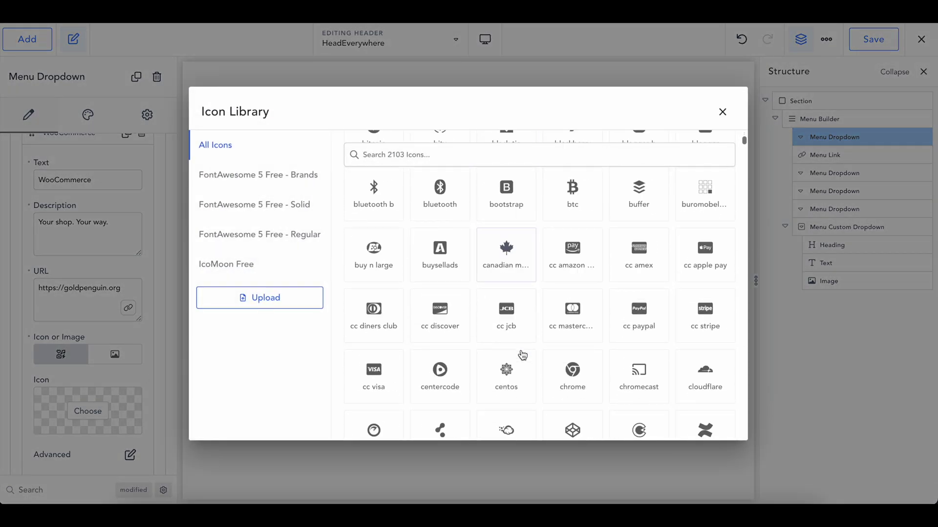
scroll(522, 354, down, 5)
scroll(522, 353, up, 15)
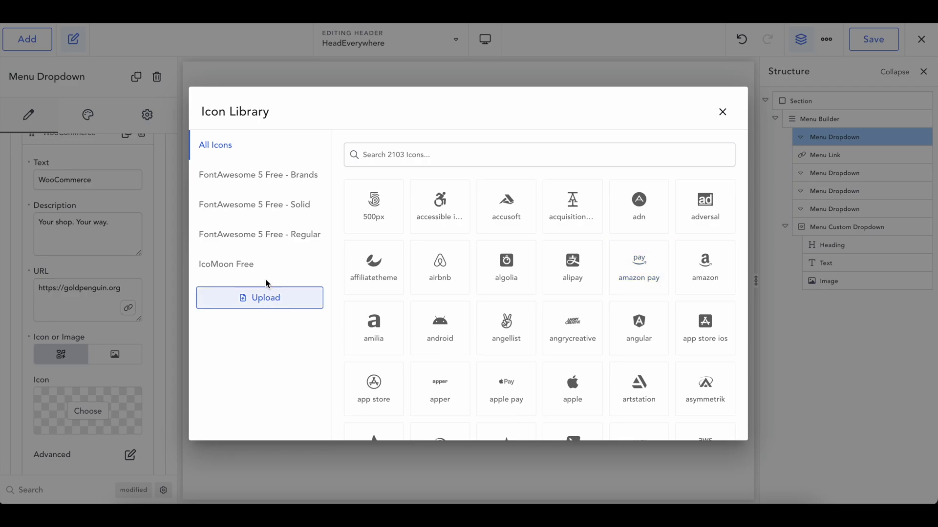
click(252, 214)
click(250, 239)
click(244, 268)
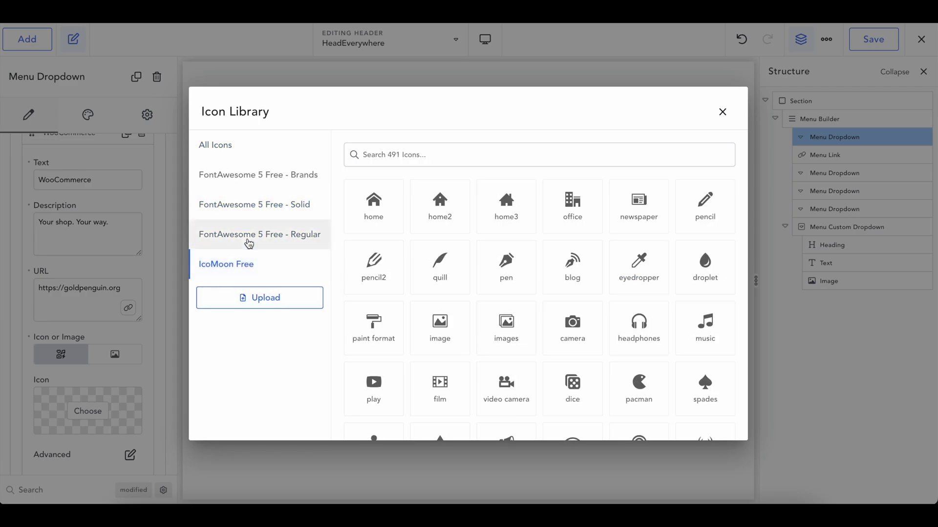
click(249, 244)
scroll(578, 345, down, 1)
scroll(578, 345, up, 1)
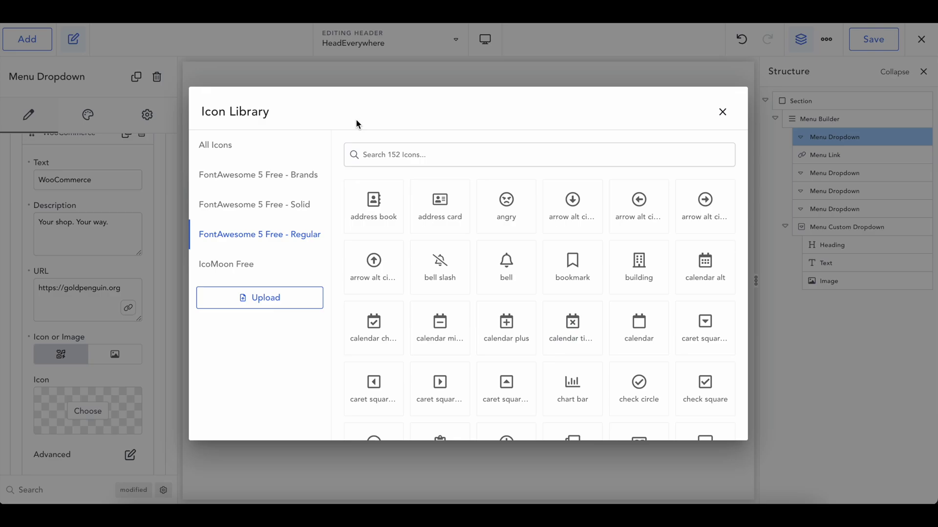
scroll(539, 377, down, 7)
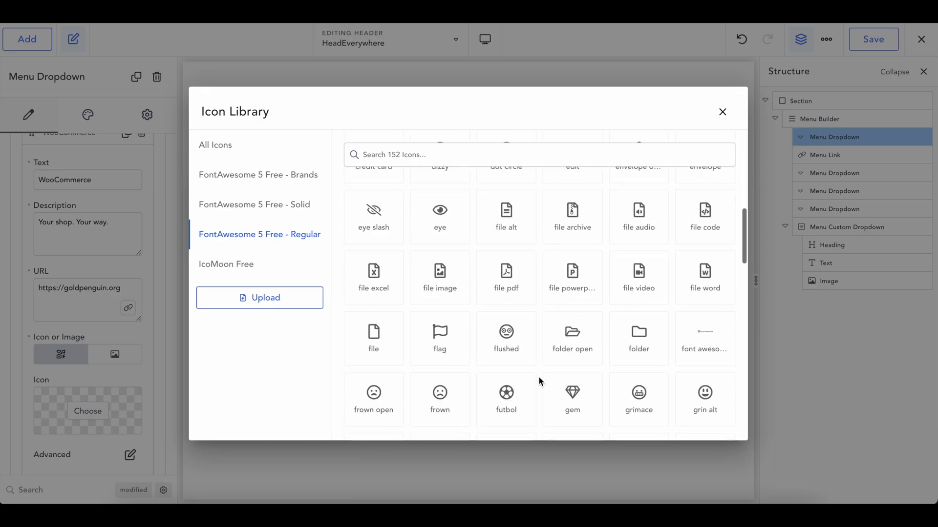
scroll(539, 377, up, 3)
click(365, 305)
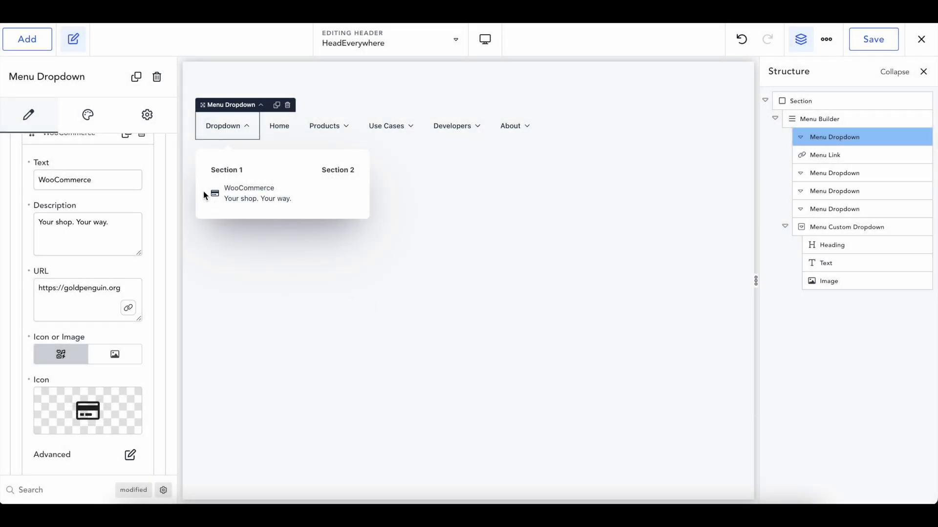
Step: Set the WooCommerce icon colour to dark red #610D0D in Advanced > Graphic
scroll(128, 398, down, 2)
click(130, 400)
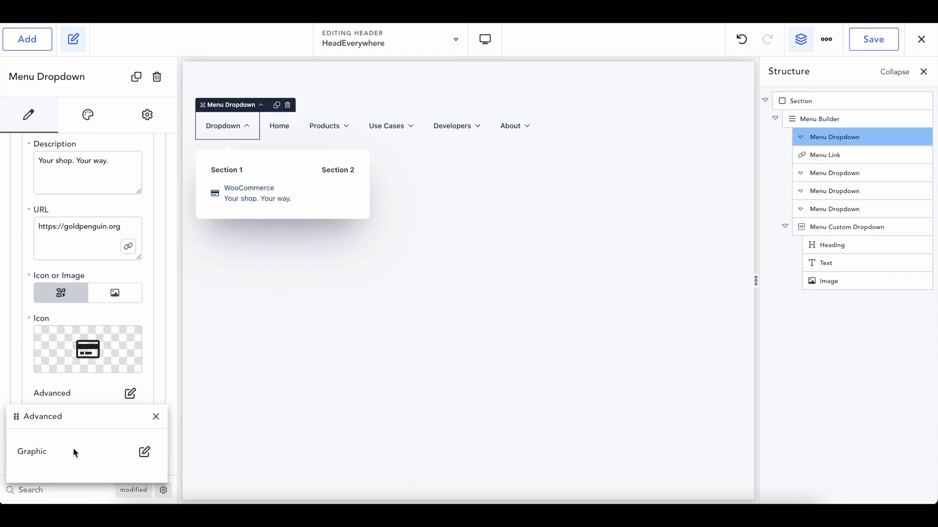
click(147, 459)
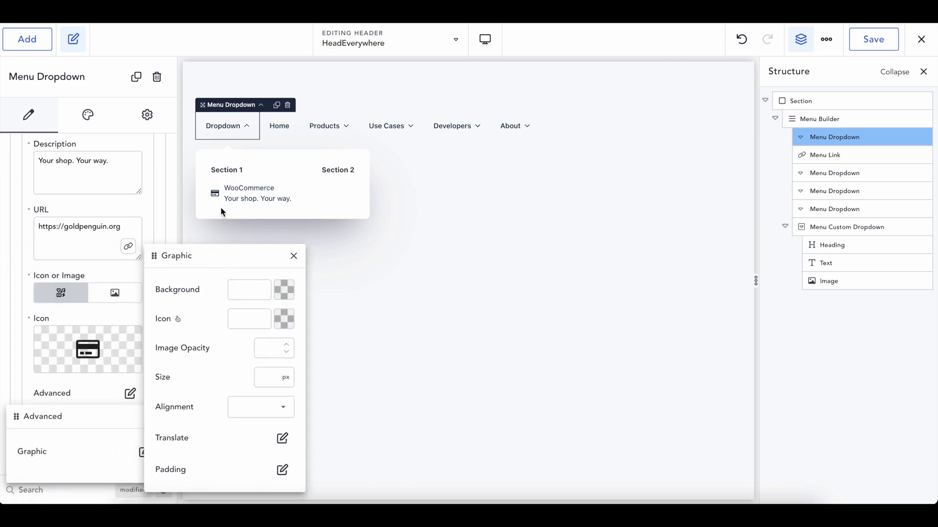
click(284, 319)
click(223, 427)
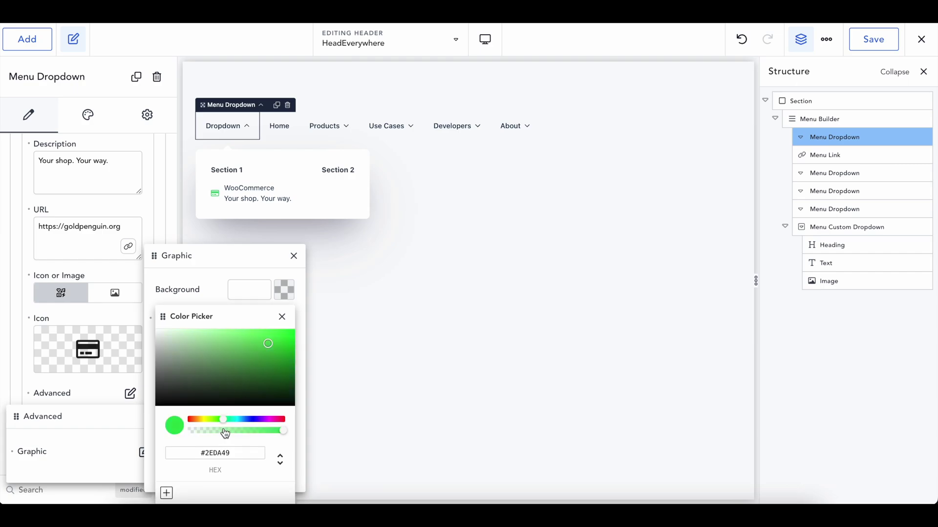
click(274, 363)
drag(274, 365, 278, 375)
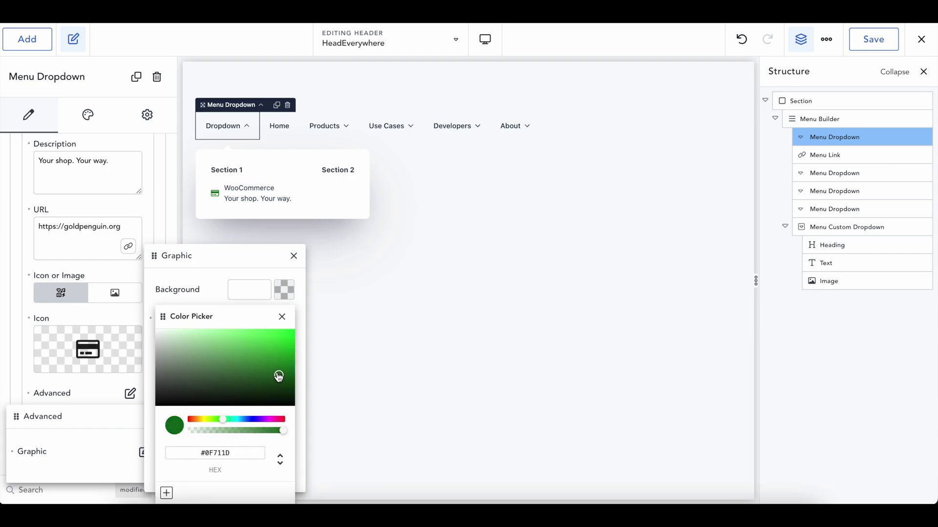
drag(223, 419, 169, 424)
mouse_move(271, 367)
mouse_down()
mouse_move(284, 337)
mouse_move(278, 381)
mouse_up()
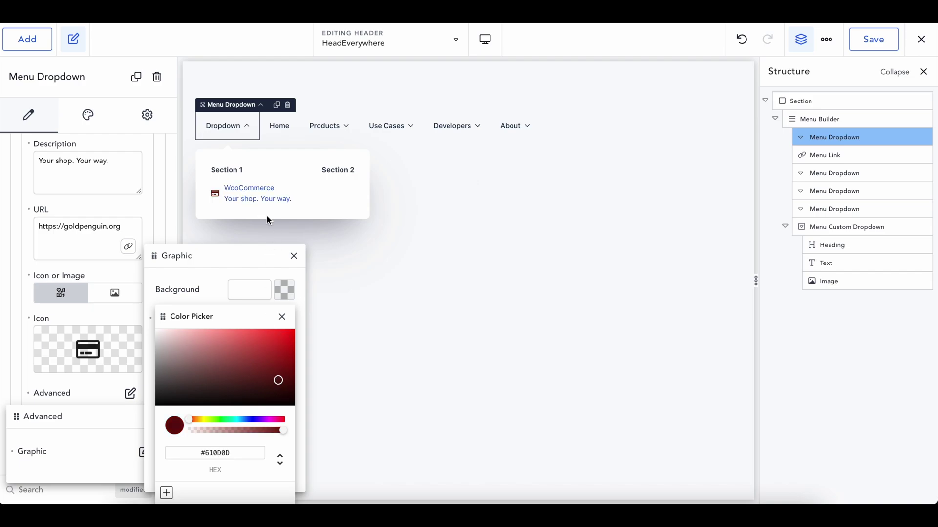
click(293, 256)
Step: Try an icon size of 50, then clear it back to the default size
click(144, 451)
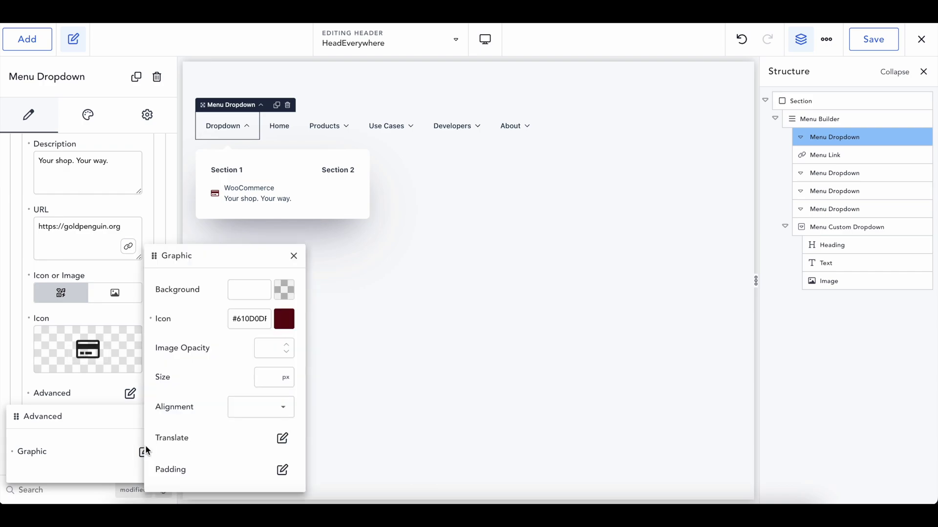
scroll(212, 407, down, 1)
scroll(212, 406, up, 1)
text(50)
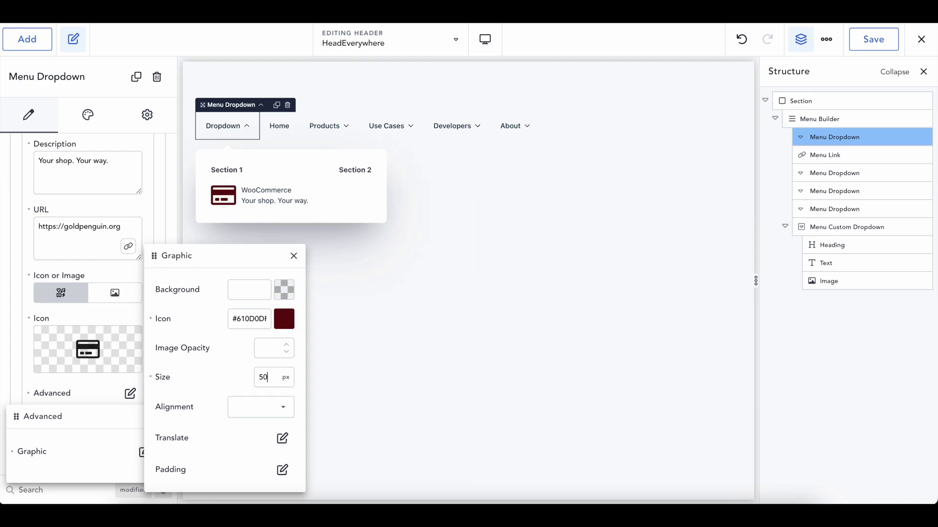
key(BackSpace)
key(BackSpace)
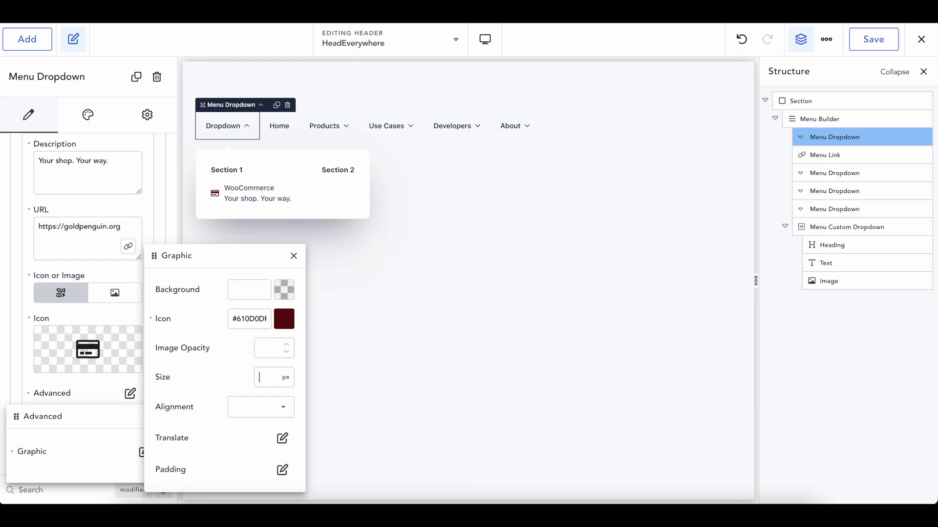
scroll(244, 409, down, 1)
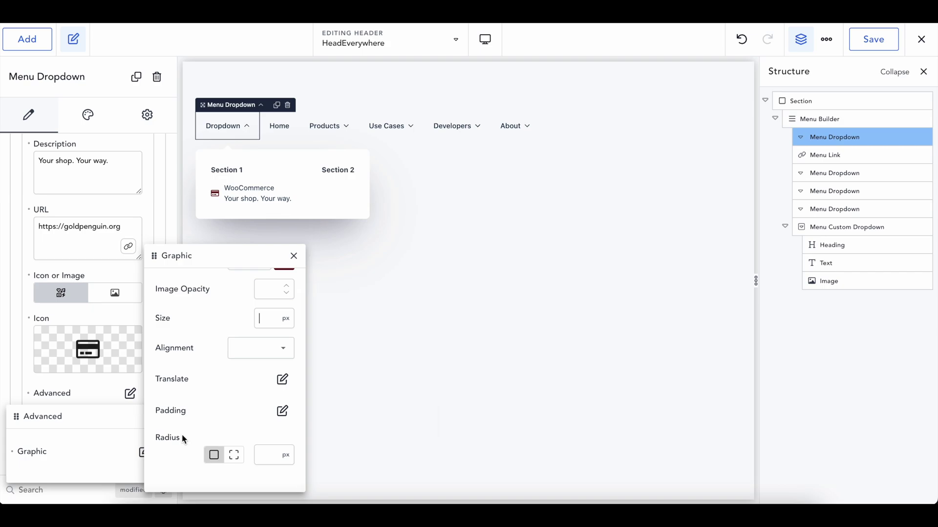
click(293, 256)
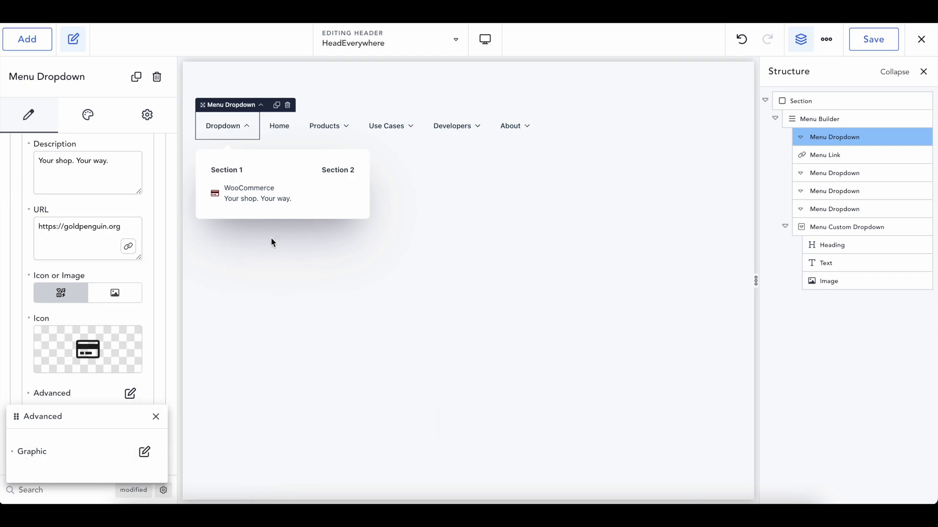
Step: Expand the Section 2 column and check the Design & Build item on the live site
click(156, 416)
scroll(131, 360, up, 1)
scroll(128, 354, up, 4)
scroll(128, 353, down, 6)
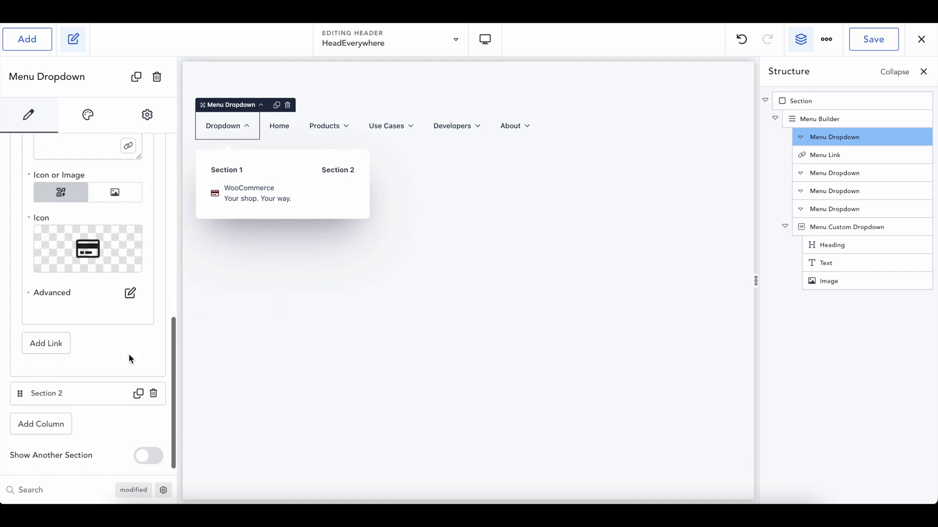
click(57, 386)
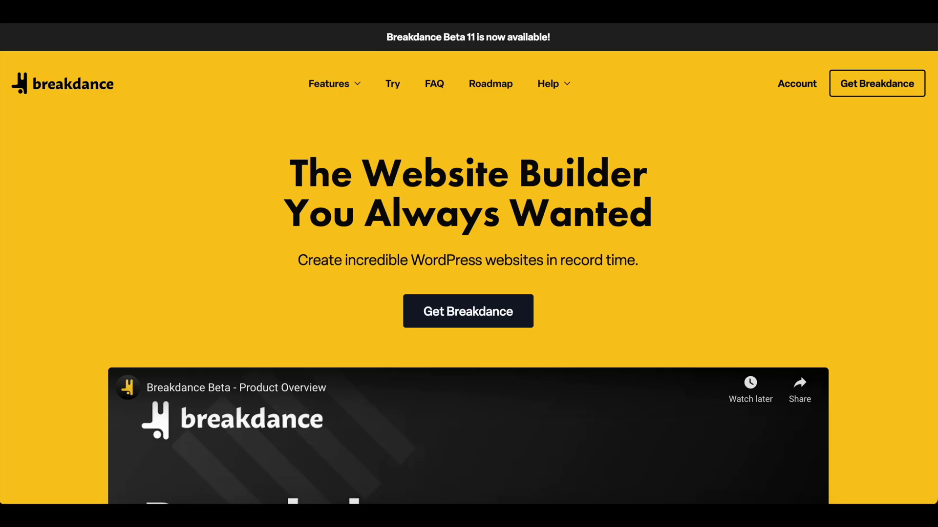
mouse_move(343, 91)
drag(660, 142, 610, 122)
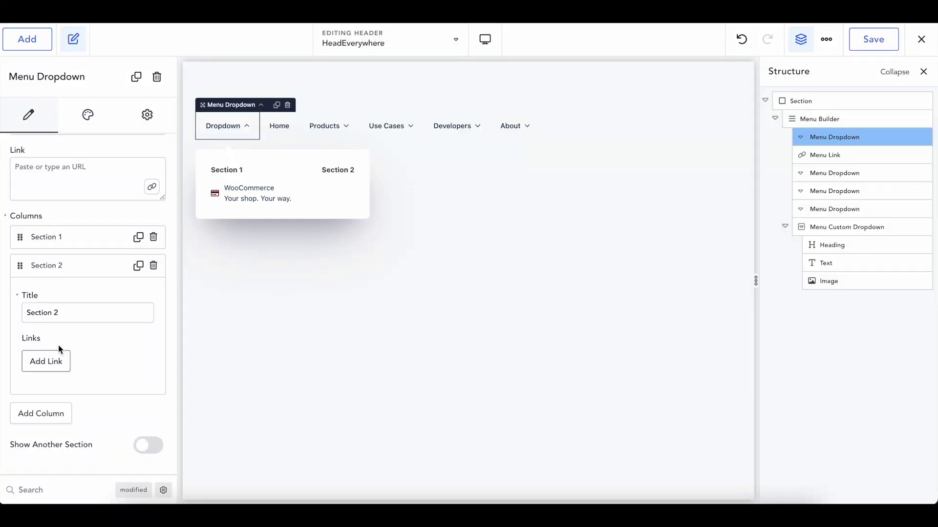
Step: Add a Section 2 link 'Design & Build' described 'Description I already forgot' with URL '/'
click(48, 362)
scroll(71, 391, down, 2)
click(72, 315)
key(ctrl+a)
text(D)
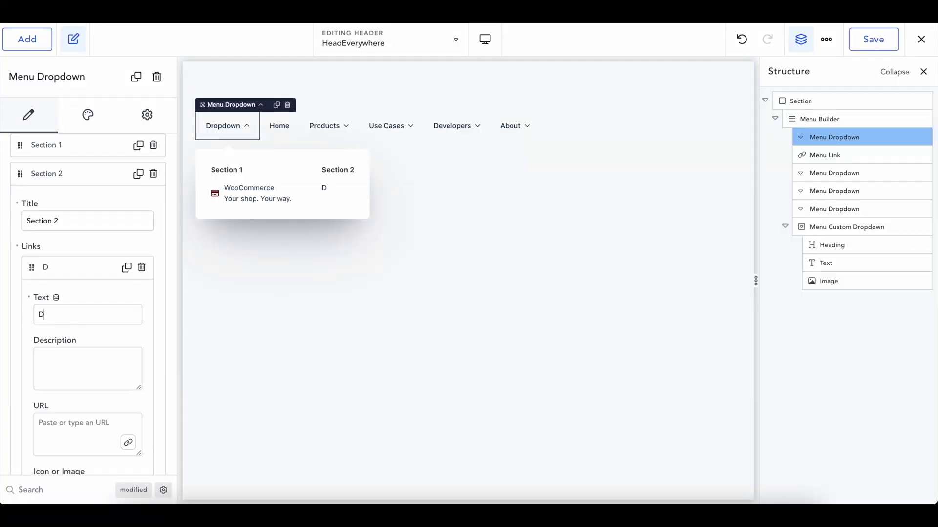
text(esign & Build)
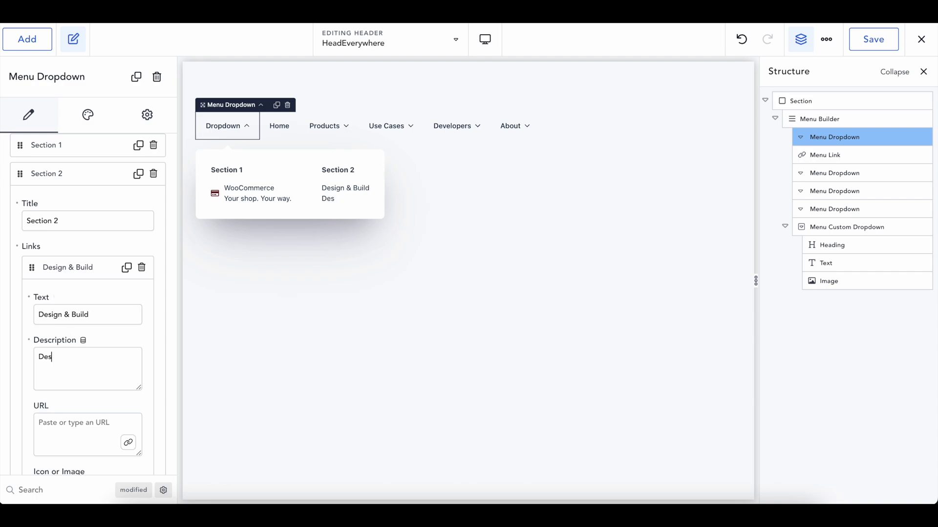
text(Description I alreas)
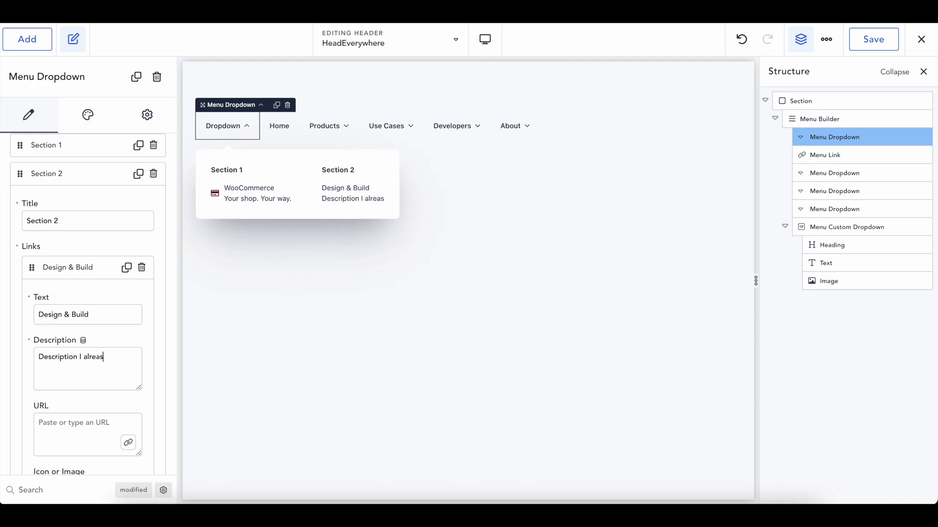
key(BackSpace)
text(dy forgot)
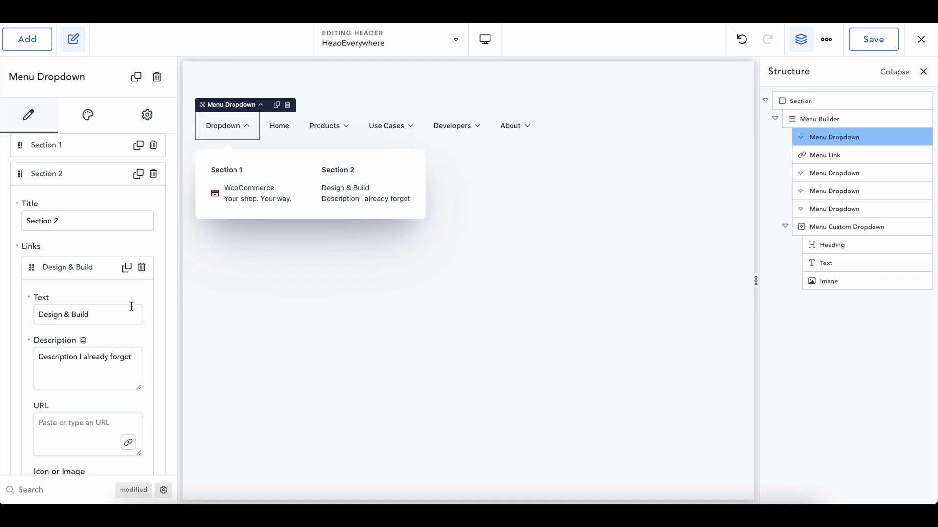
scroll(19, 410, down, 1)
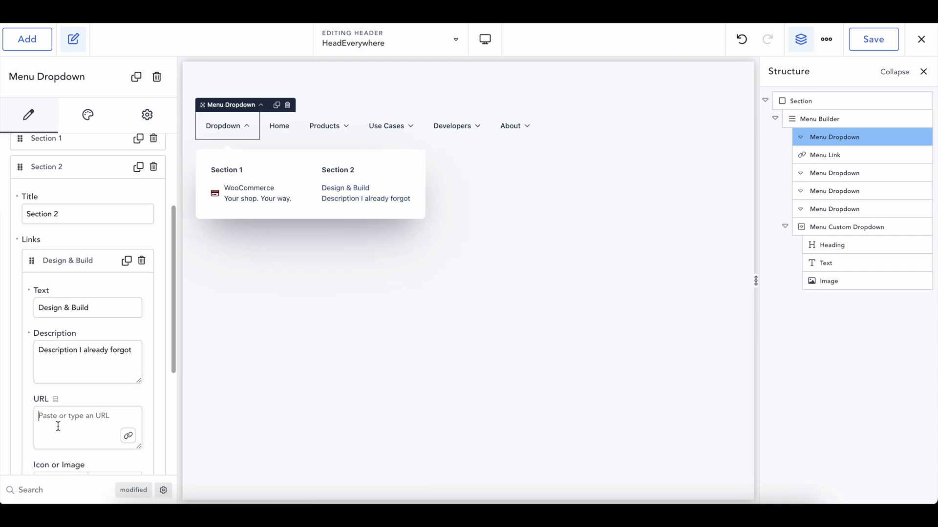
text(/)
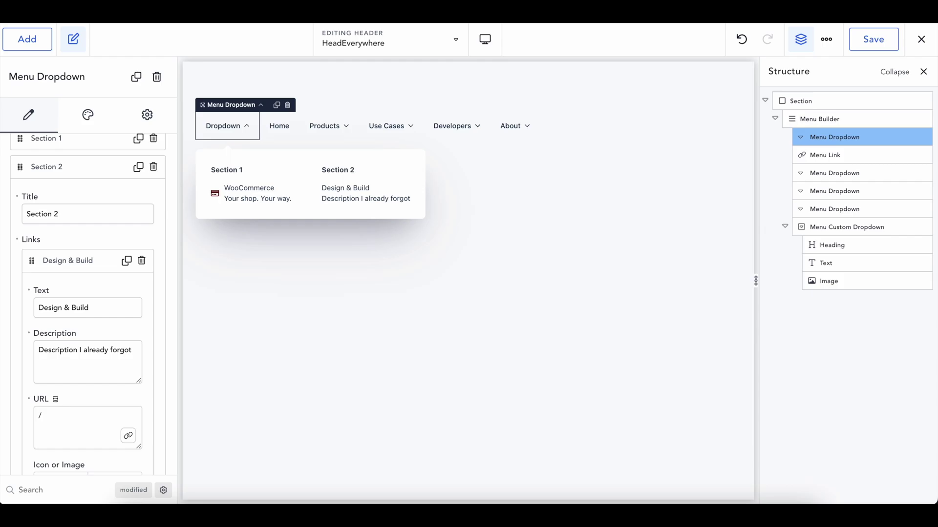
scroll(79, 420, down, 5)
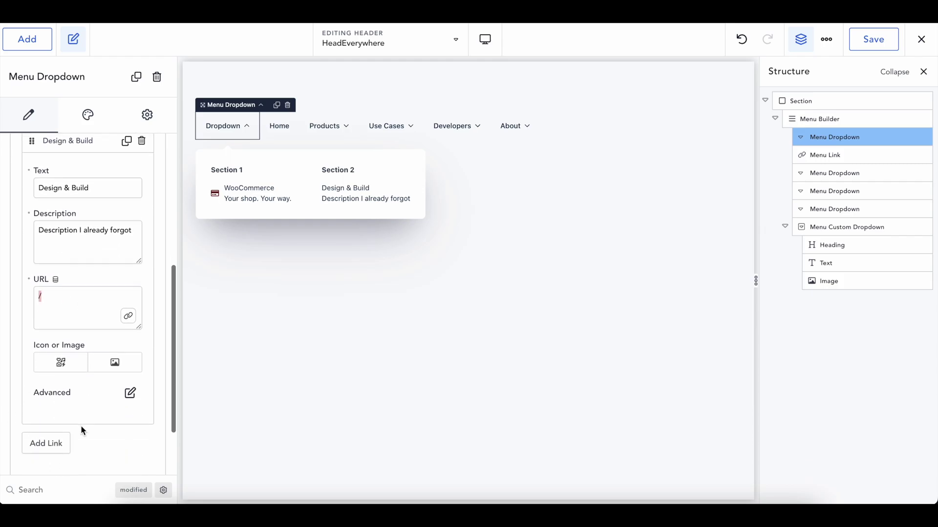
Step: Dismiss the URL link chooser without a selection and set the link's graphic to Icon
click(128, 317)
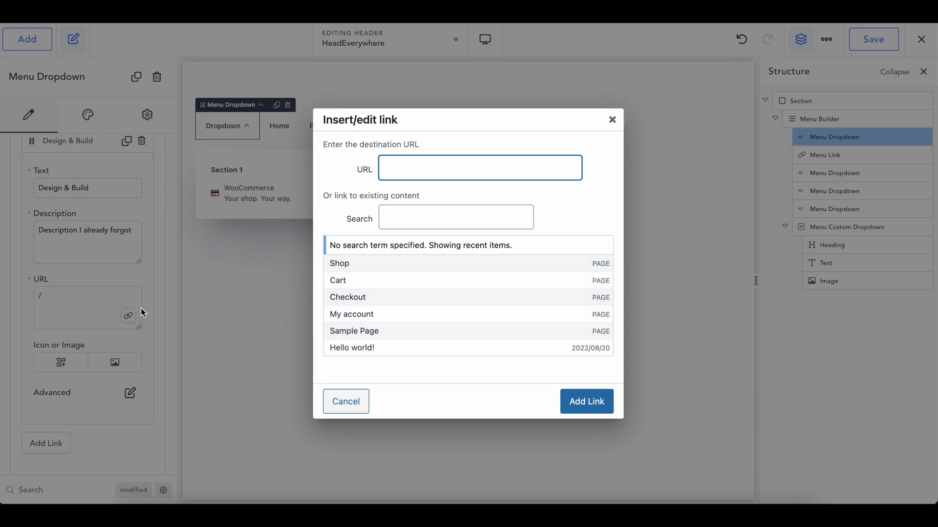
click(431, 221)
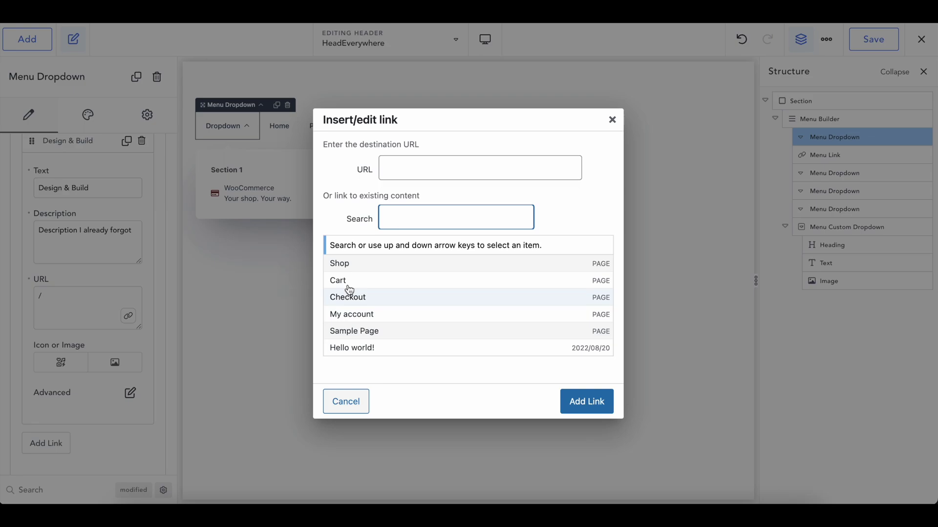
click(613, 119)
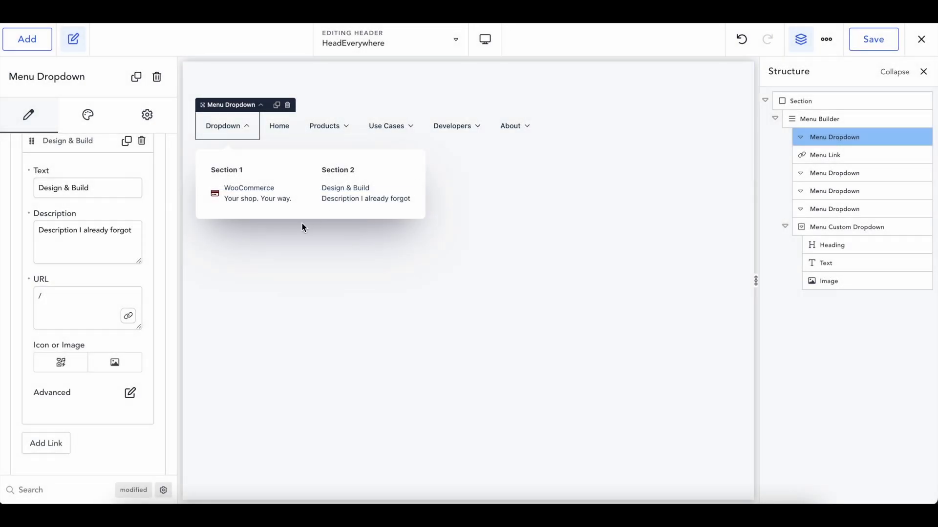
click(60, 362)
Step: Choose the avianex icon from the Icon Library for the Design & Build link
scroll(77, 415, down, 1)
click(84, 372)
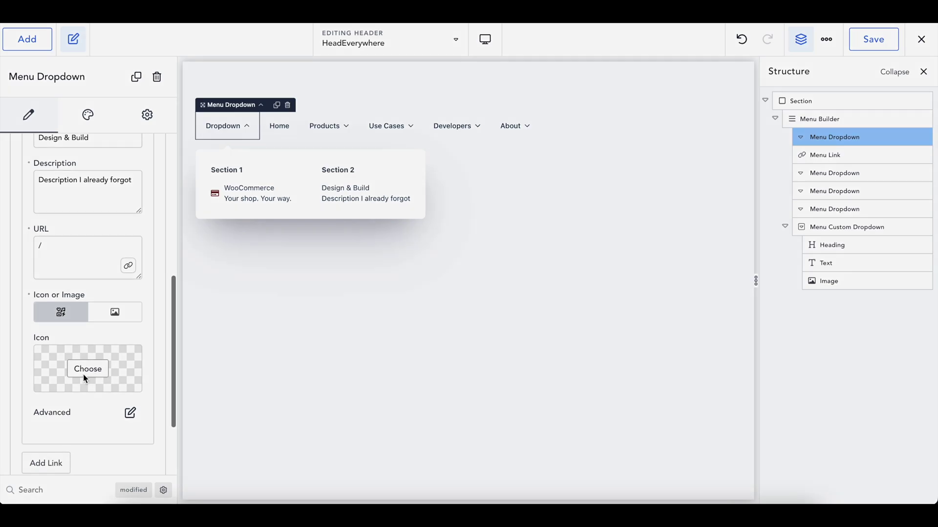
scroll(473, 348, down, 1)
scroll(516, 306, up, 1)
scroll(527, 293, down, 5)
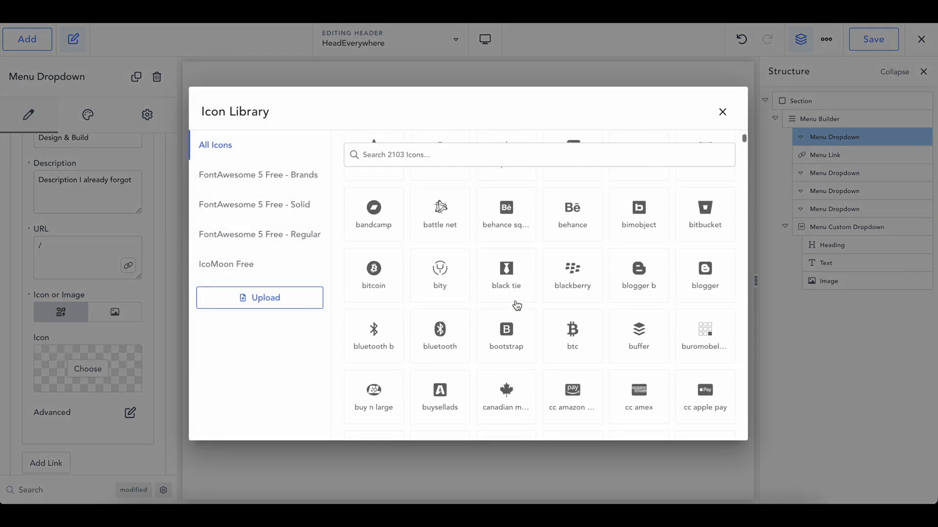
scroll(575, 215, up, 2)
click(574, 223)
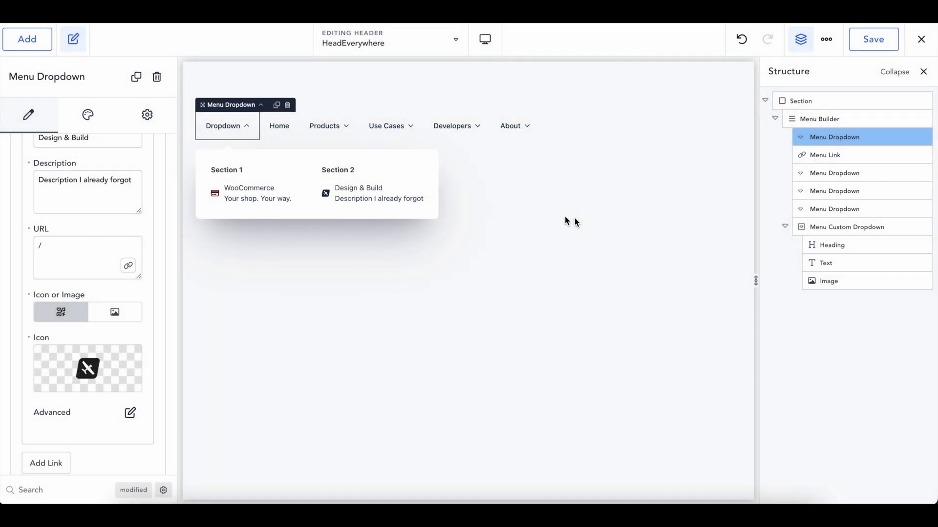
Step: Colour the Design & Build icon orange #DA782E in Advanced > Graphic
click(131, 414)
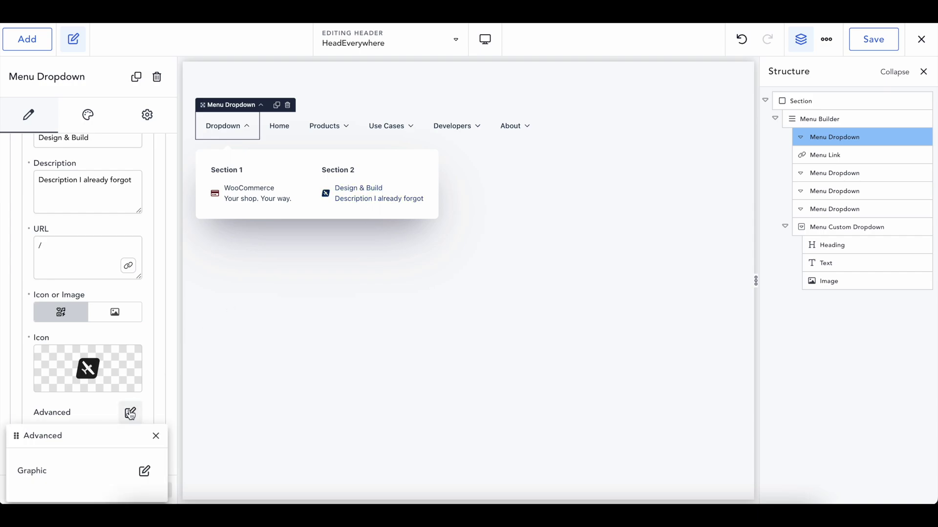
click(145, 470)
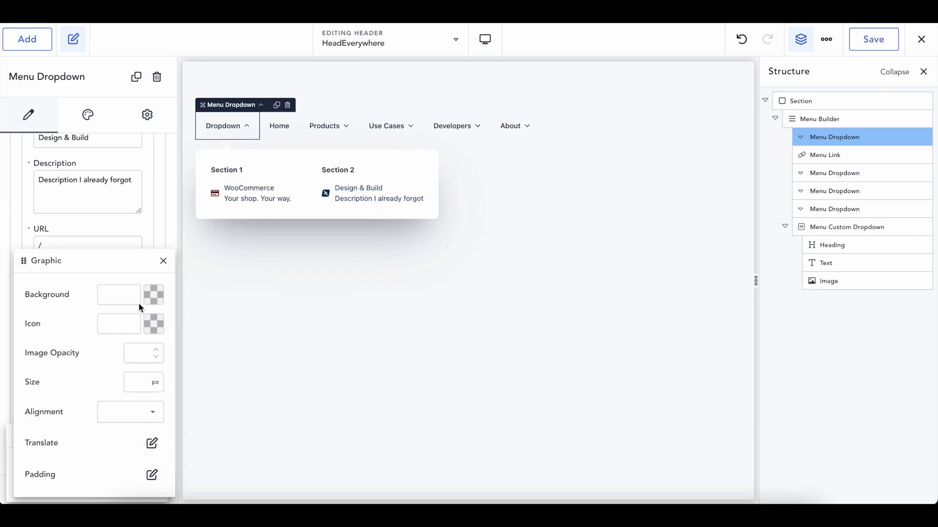
click(154, 324)
click(66, 421)
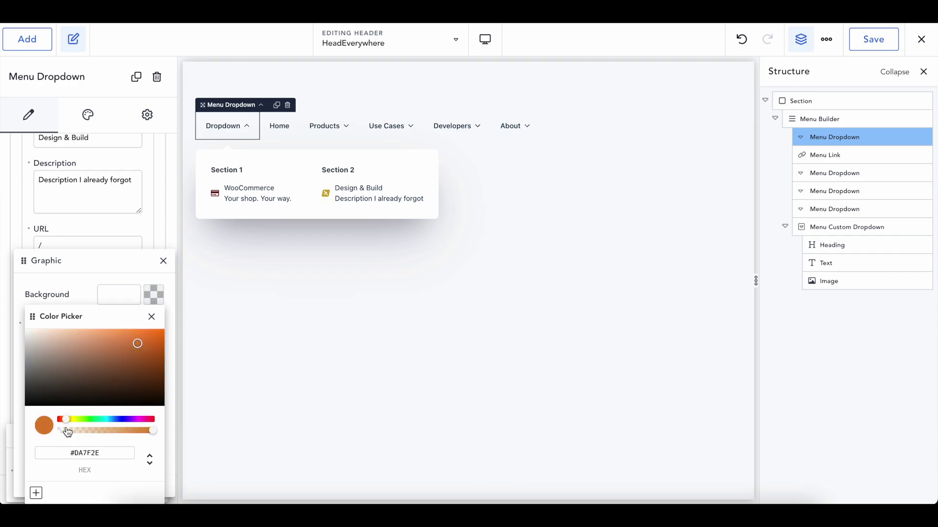
click(152, 316)
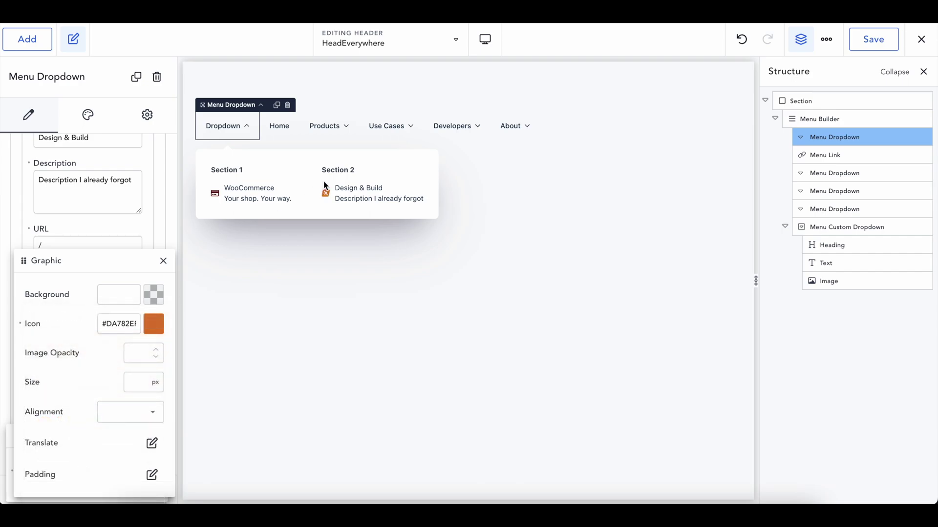
click(163, 261)
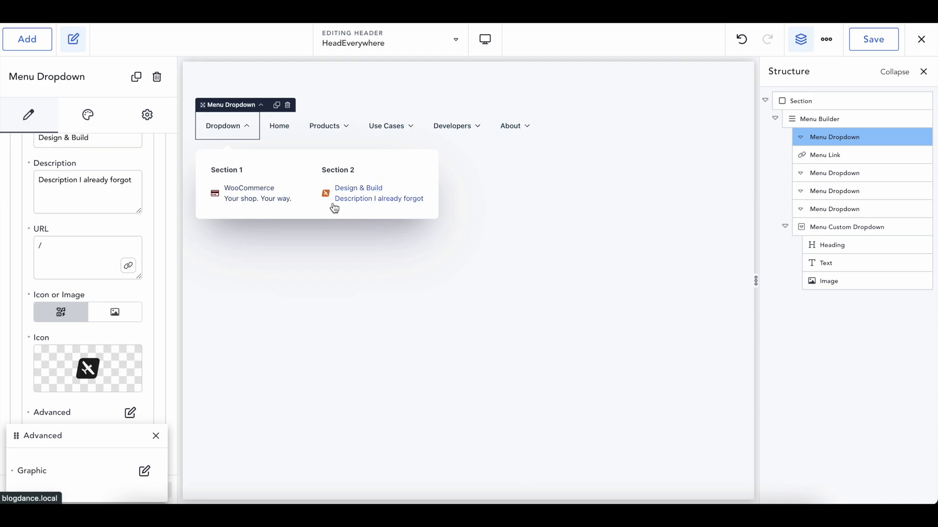
click(155, 435)
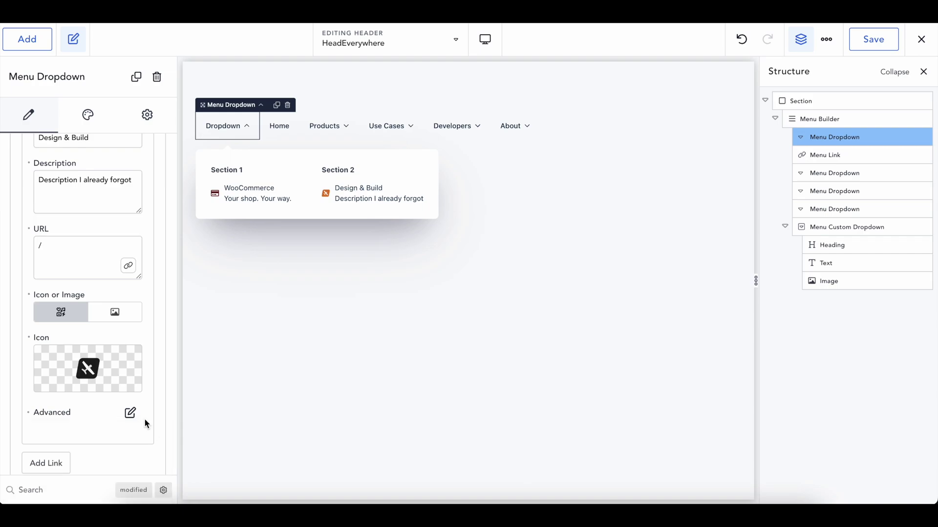
scroll(122, 342, up, 6)
Step: Collapse the link and column settings, then expand Links in the dropdown's Style tab
click(66, 400)
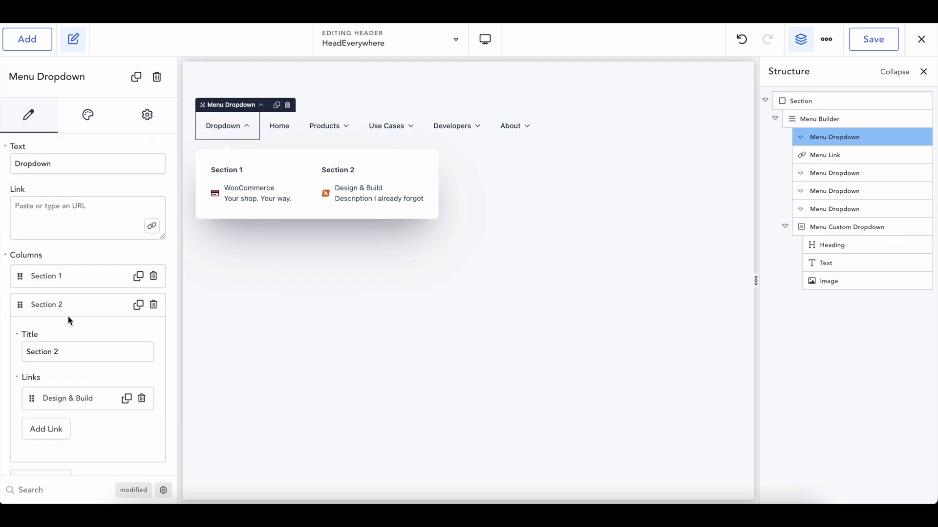
click(69, 310)
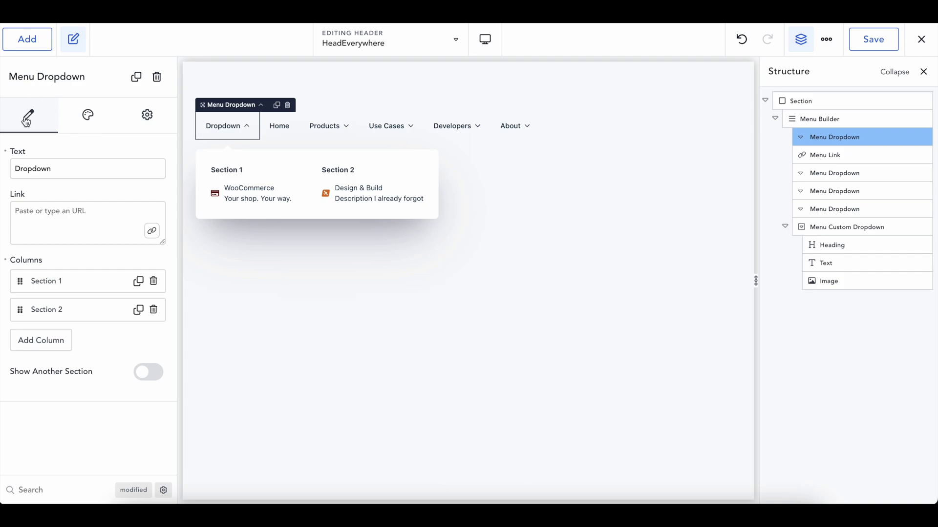
click(100, 127)
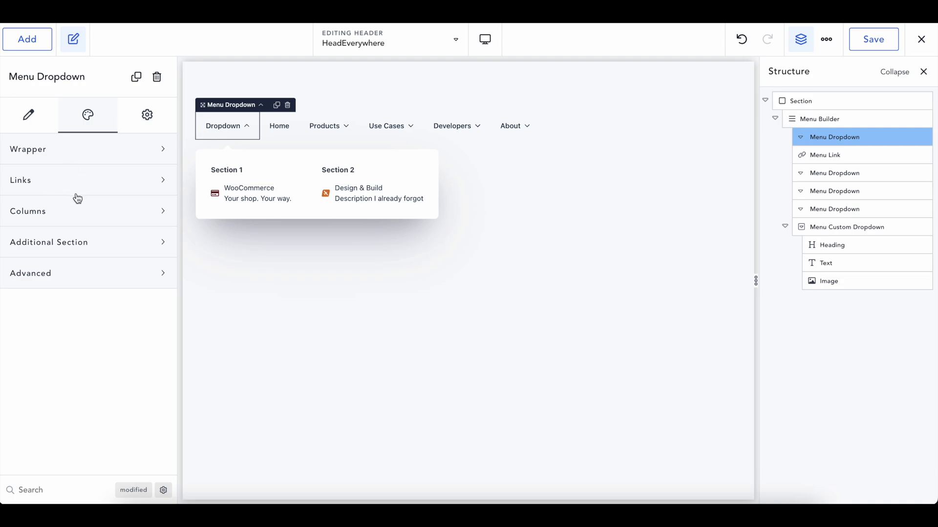
click(53, 162)
click(52, 189)
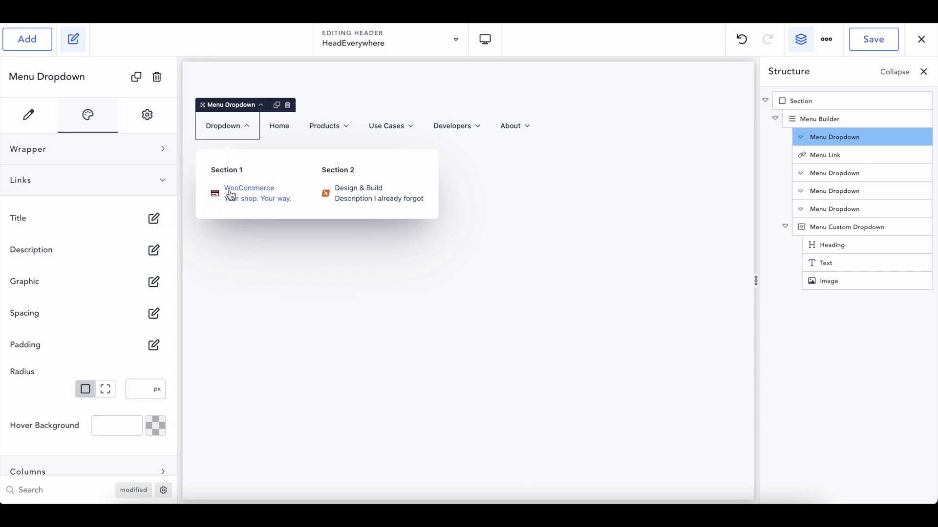
Step: Set the dropdown link title font weight to 600
click(154, 218)
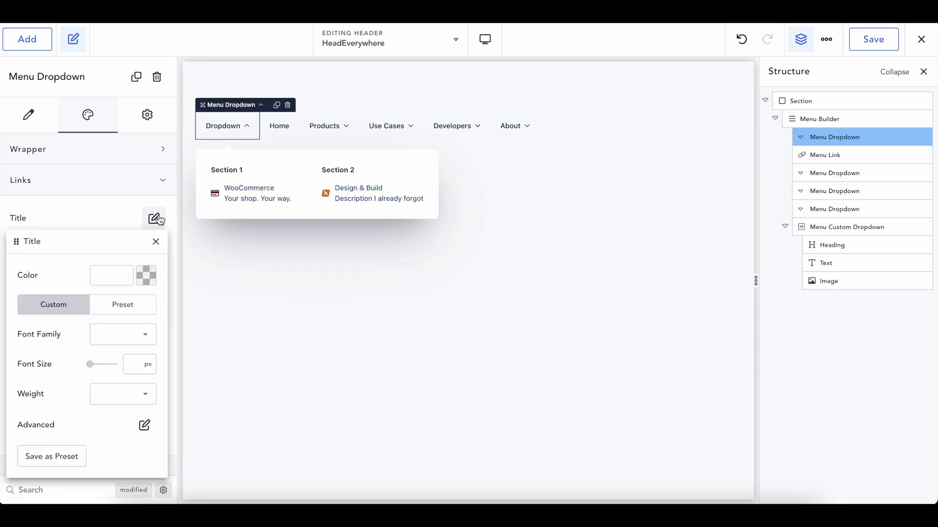
drag(105, 246, 589, 211)
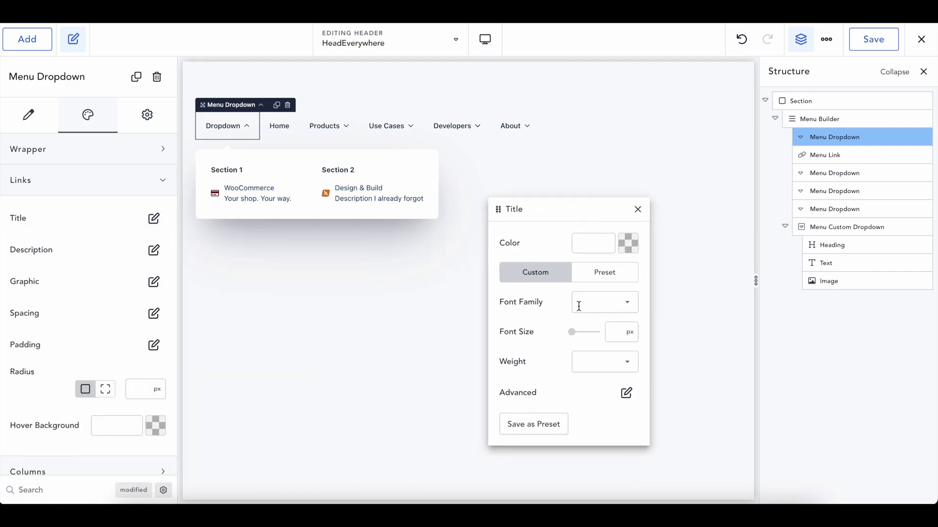
click(583, 360)
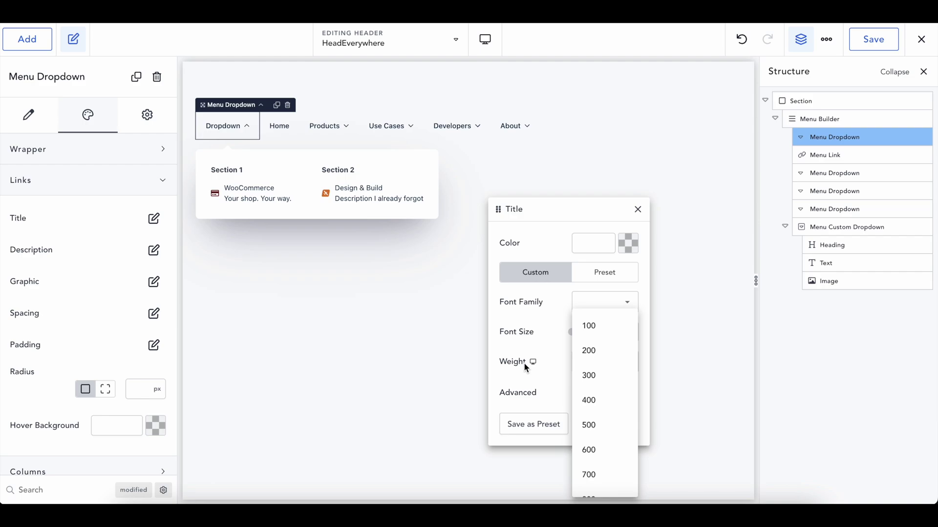
scroll(589, 376, down, 2)
scroll(589, 376, up, 2)
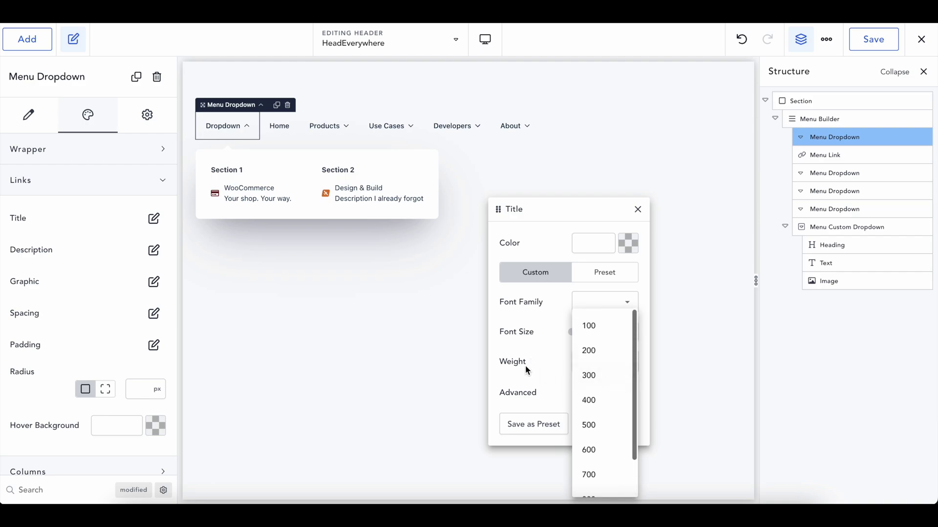
scroll(608, 419, down, 2)
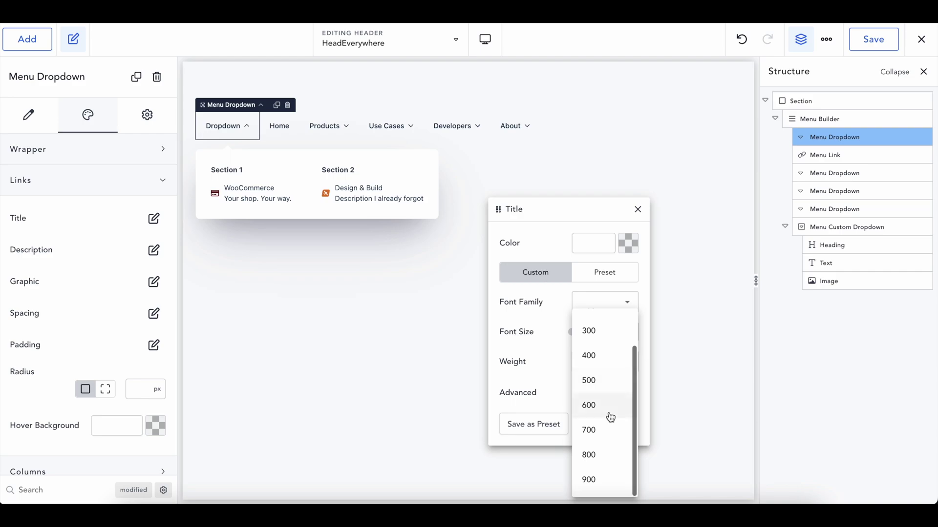
click(604, 407)
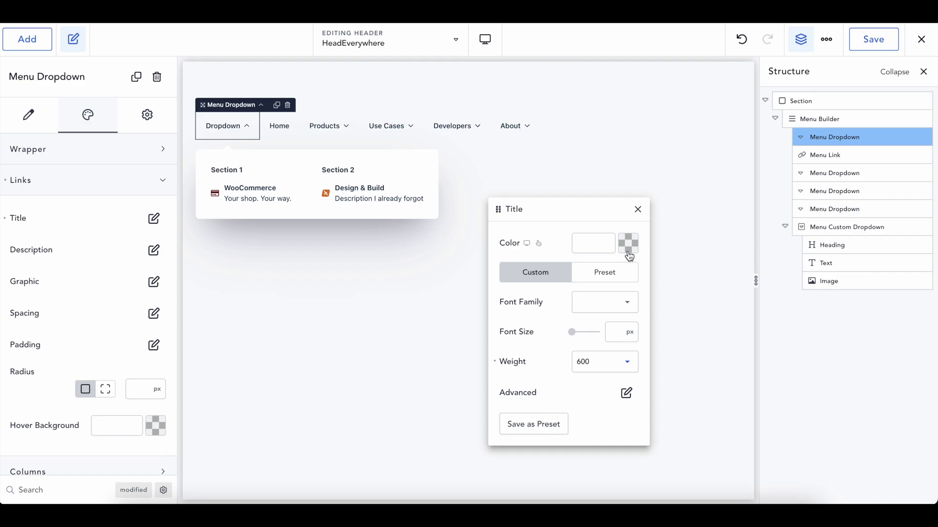
Step: Colour the link titles dark blue #0F00B9 and close the styling popups
click(630, 257)
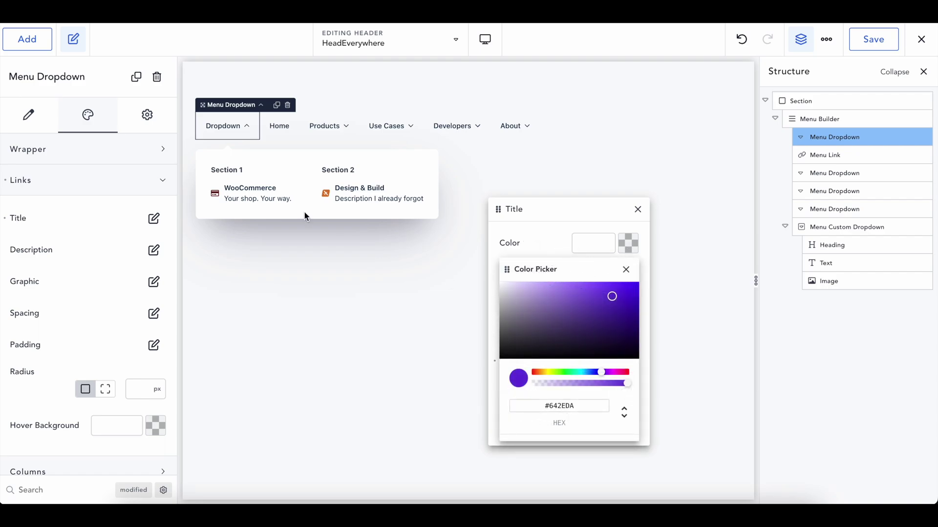
click(531, 285)
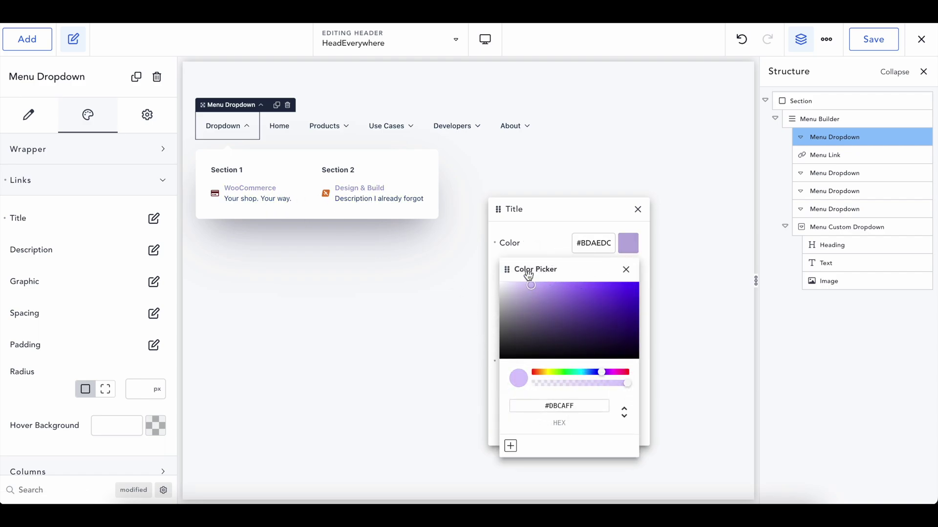
mouse_move(531, 285)
mouse_down()
mouse_move(620, 389)
mouse_move(673, 247)
mouse_move(630, 292)
mouse_move(648, 306)
mouse_up()
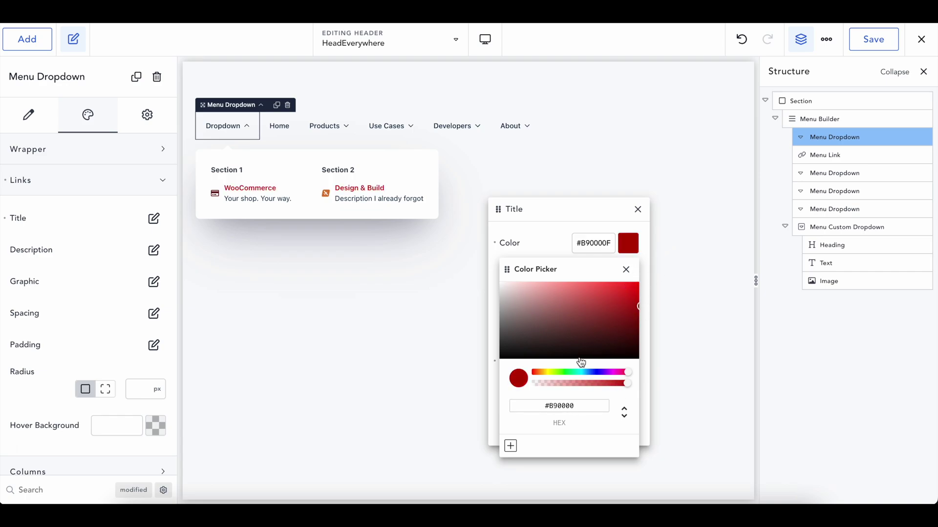
click(598, 373)
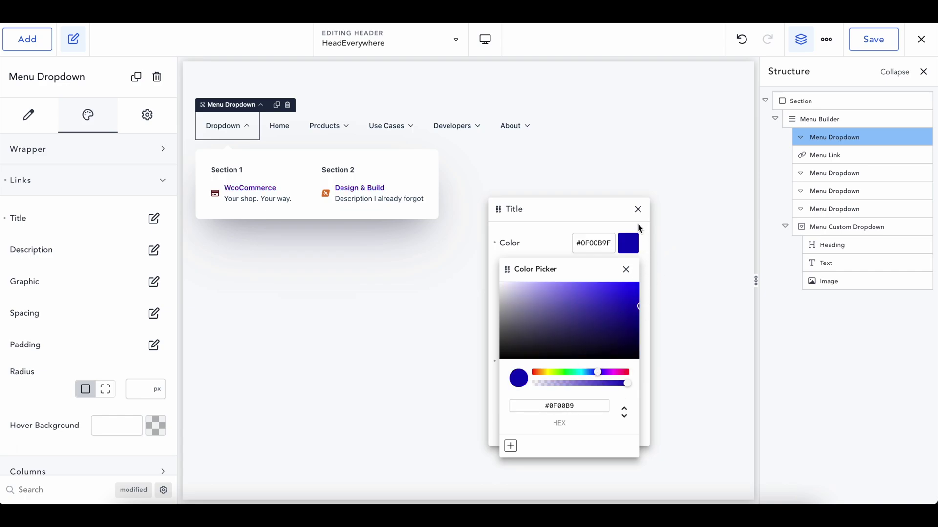
click(626, 269)
click(638, 210)
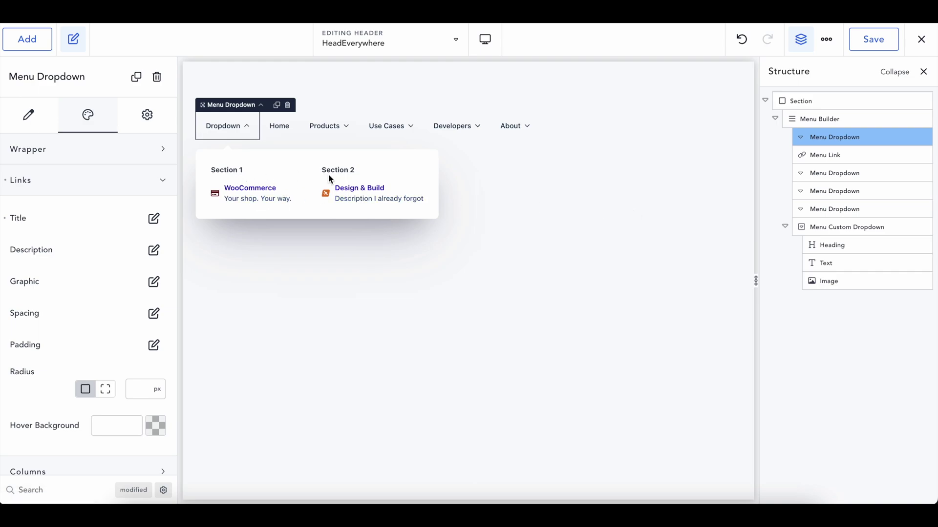
Step: Clear the Section 1 column title on the Content tab
click(35, 124)
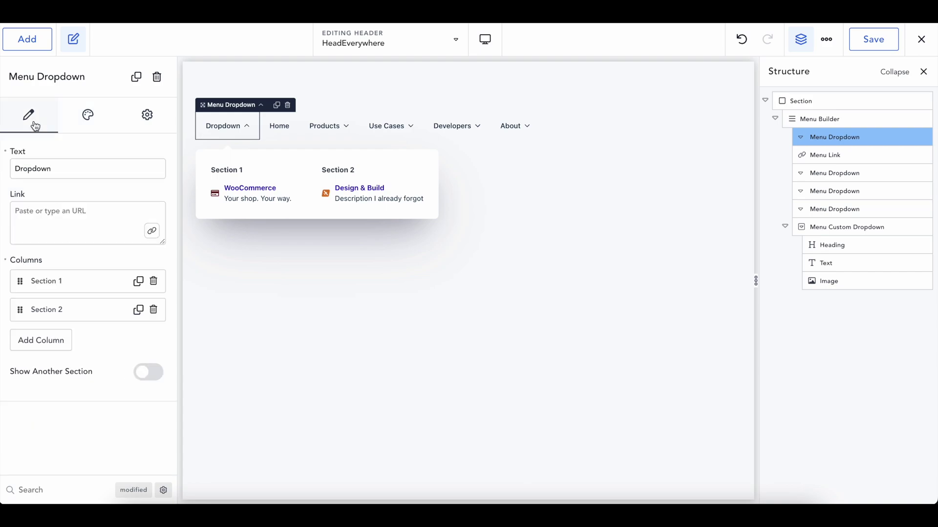
click(74, 293)
triple_click(66, 328)
key(BackSpace)
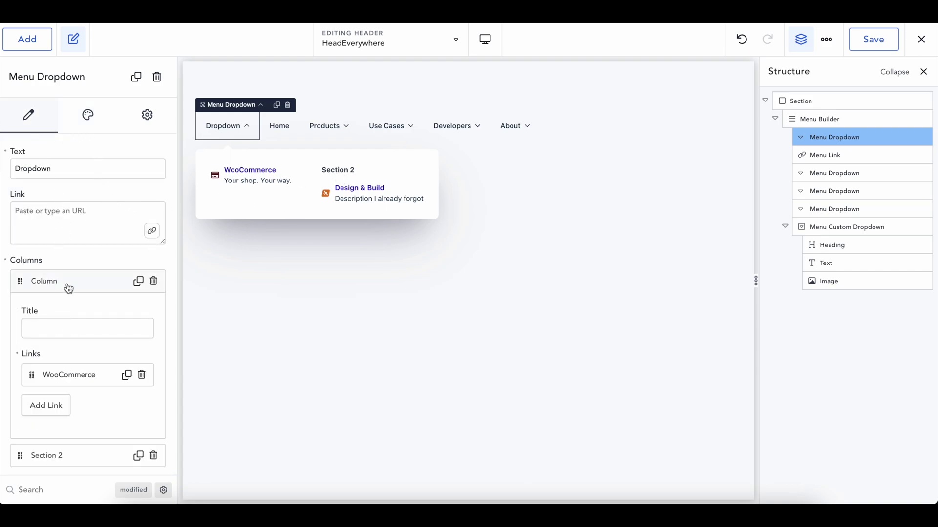
Step: Clear the Section 2 column title and save the header
click(62, 281)
click(63, 310)
click(67, 355)
key(ctrl+a)
key(BackSpace)
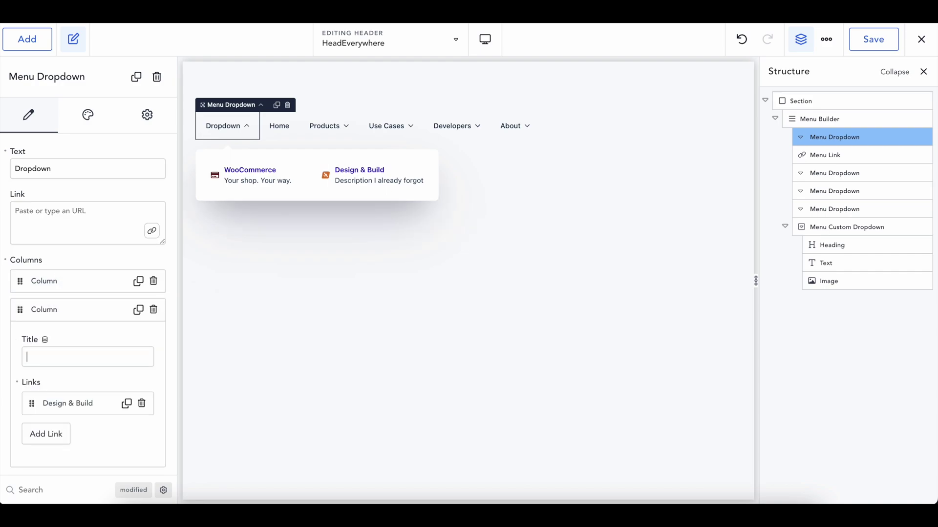
click(875, 40)
key(ctrl+t)
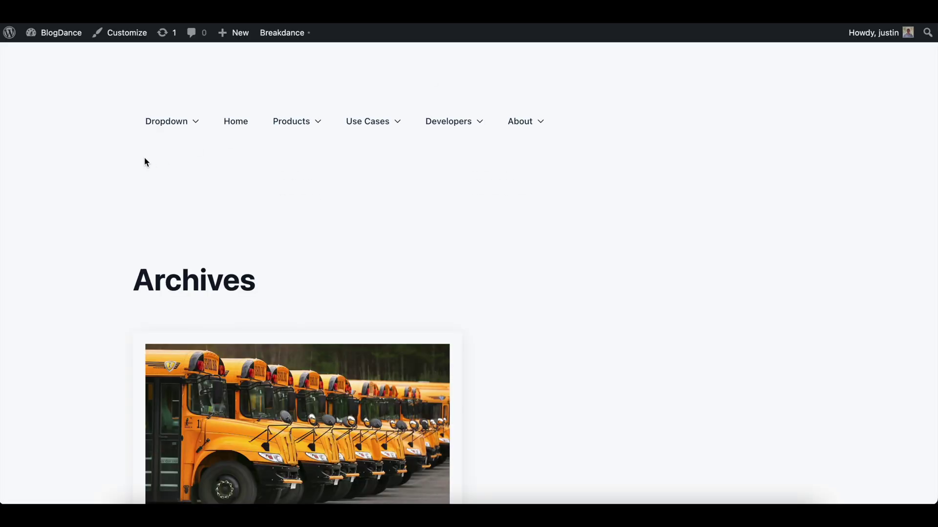
mouse_move(195, 123)
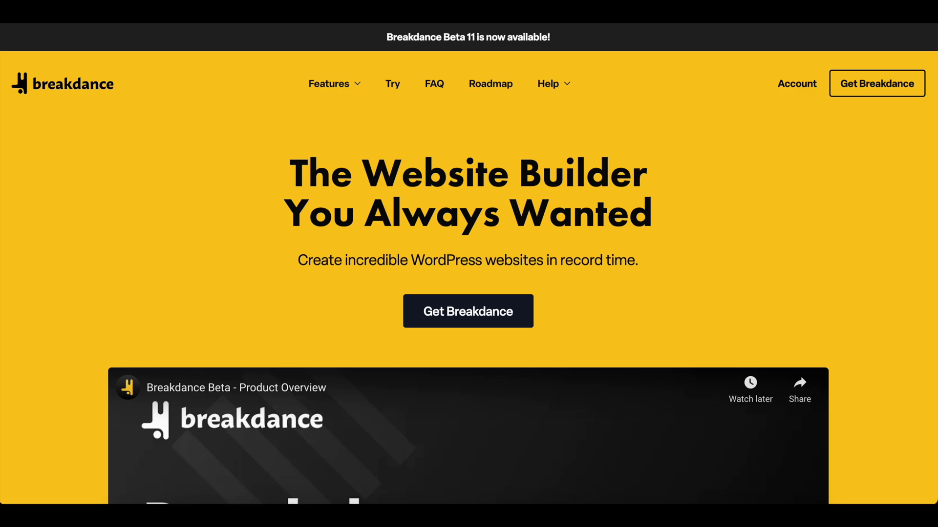
mouse_move(330, 86)
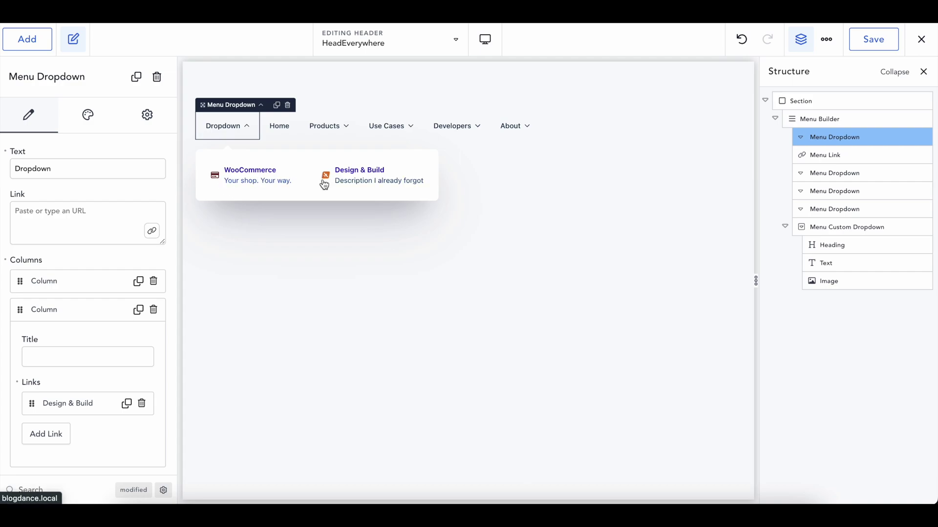
Step: Set the dropdown links' Graphic size to 24 px under Style > Links
click(93, 126)
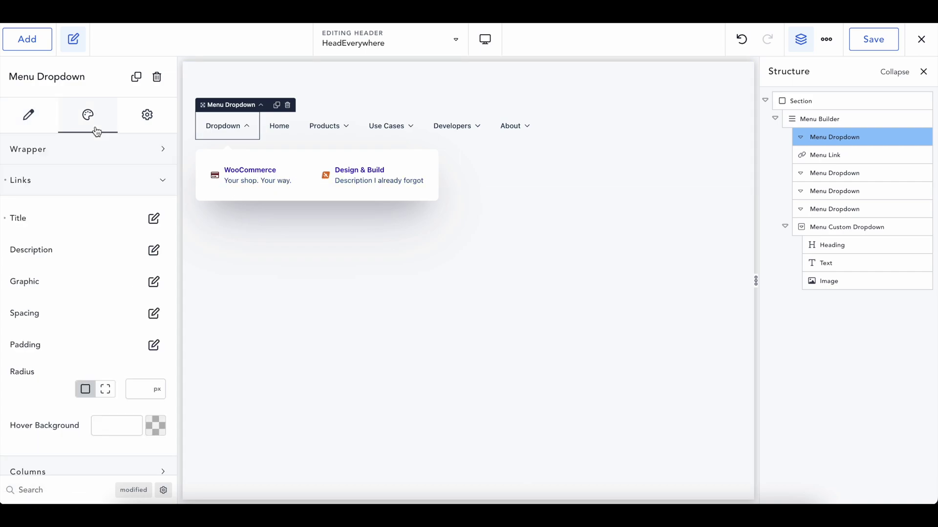
click(153, 281)
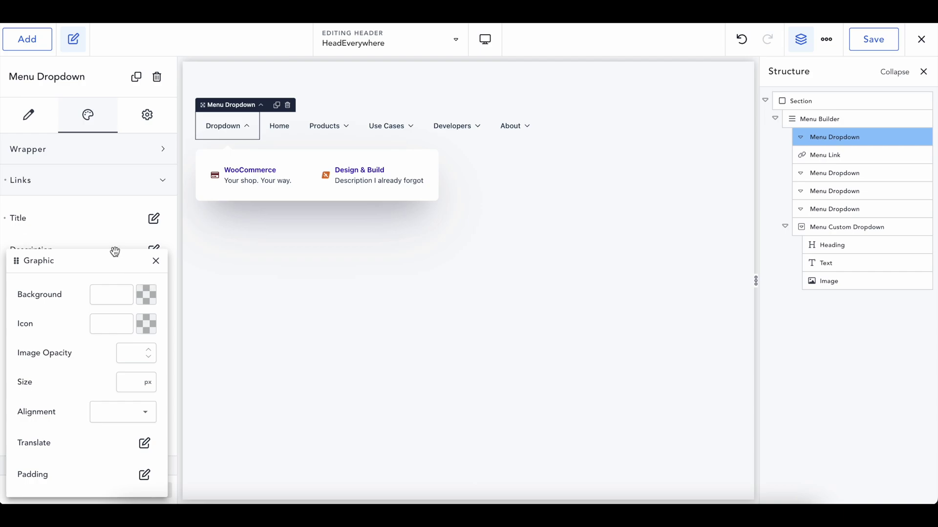
drag(114, 251, 527, 223)
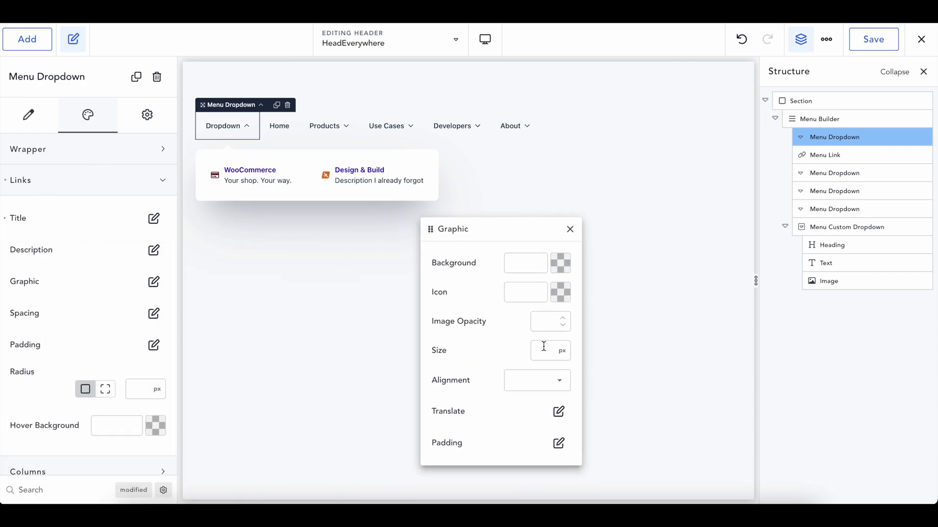
text(24)
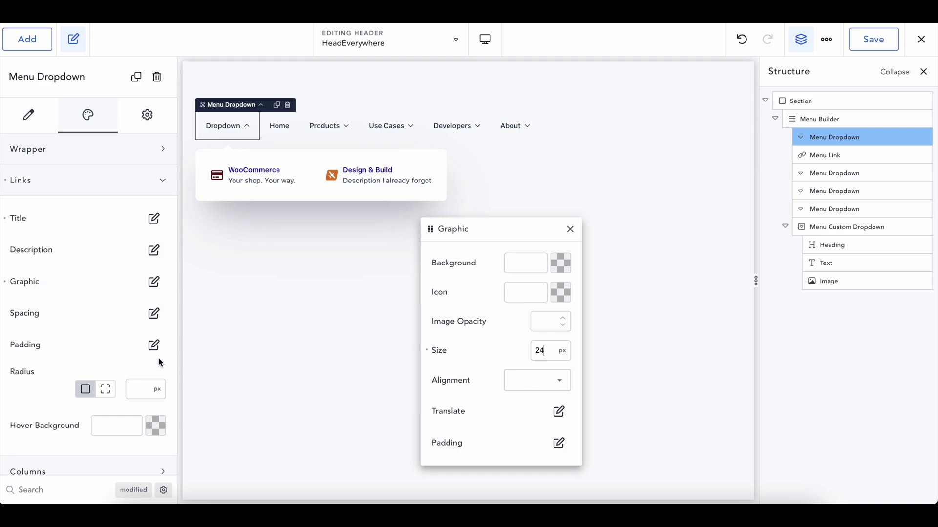
scroll(146, 386, down, 2)
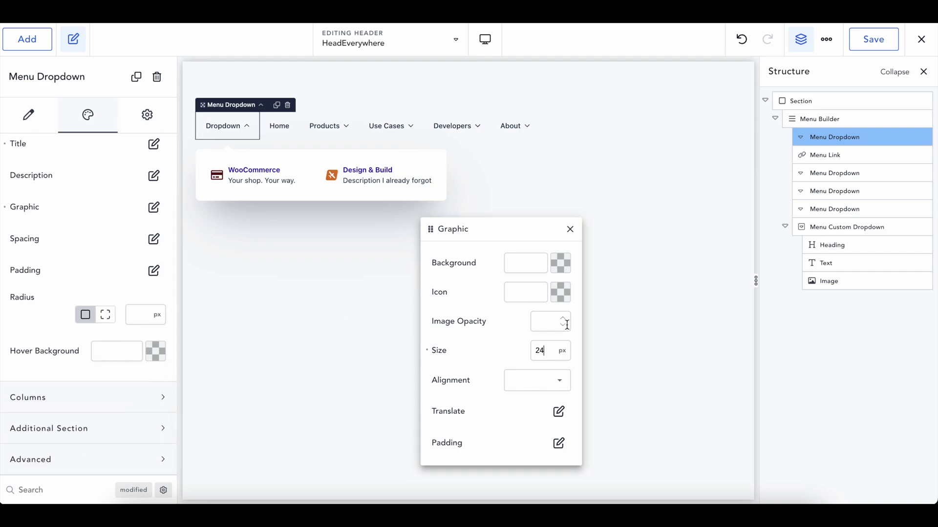
click(570, 229)
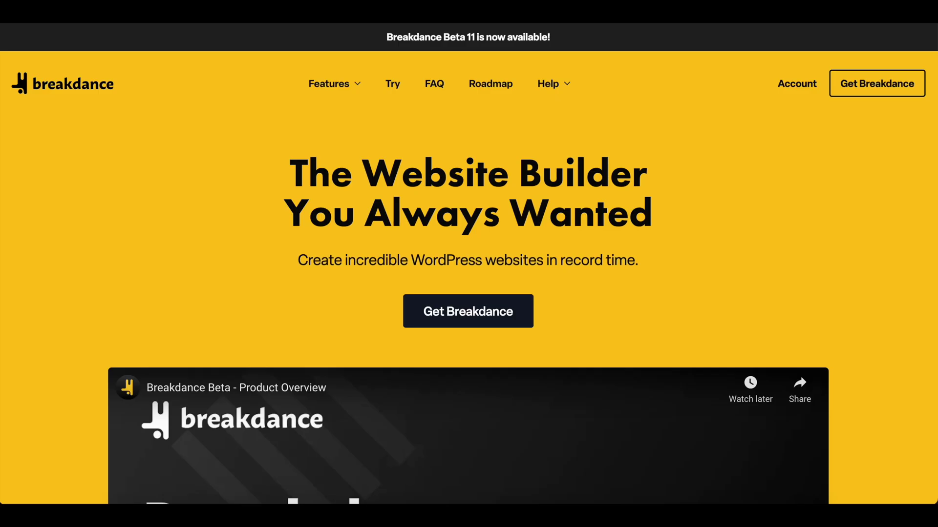
mouse_move(345, 90)
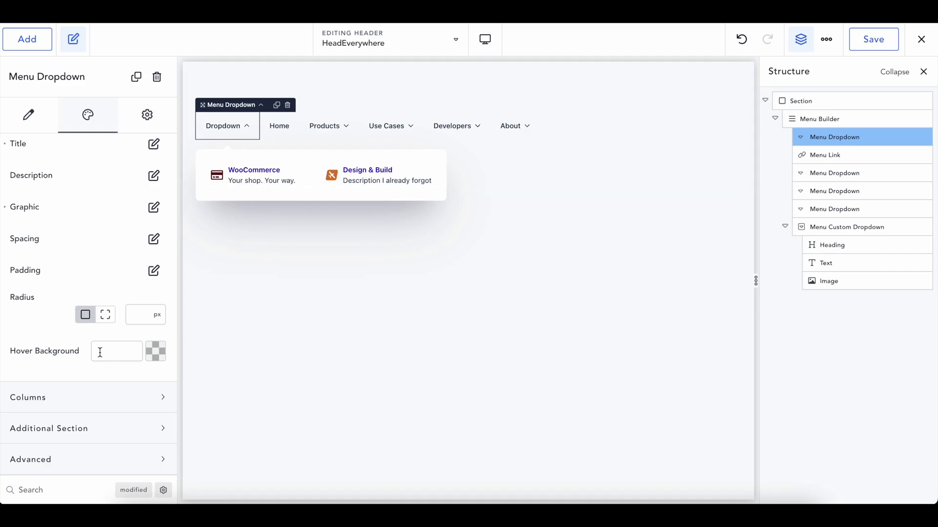
scroll(88, 293, up, 3)
Step: Enable an extra bottom section in the dropdown and add a column with one link
click(35, 122)
scroll(78, 322, down, 3)
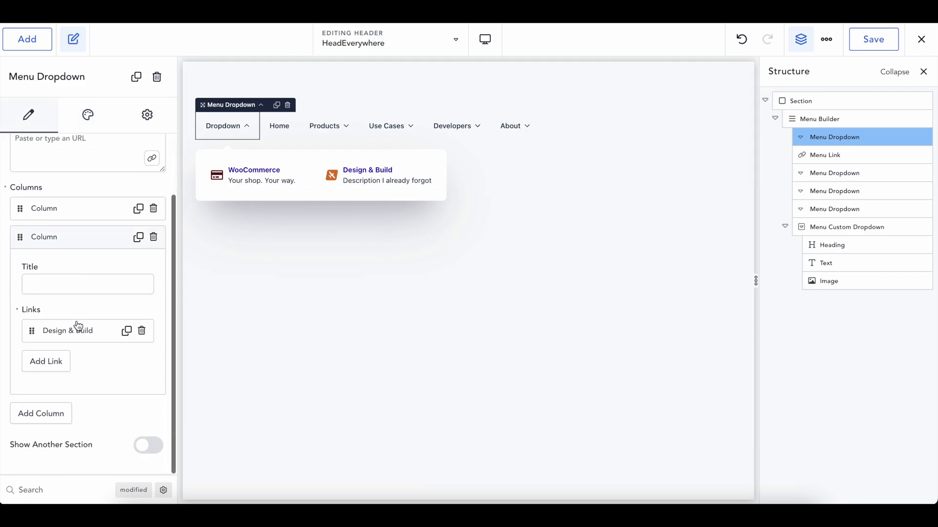
click(72, 237)
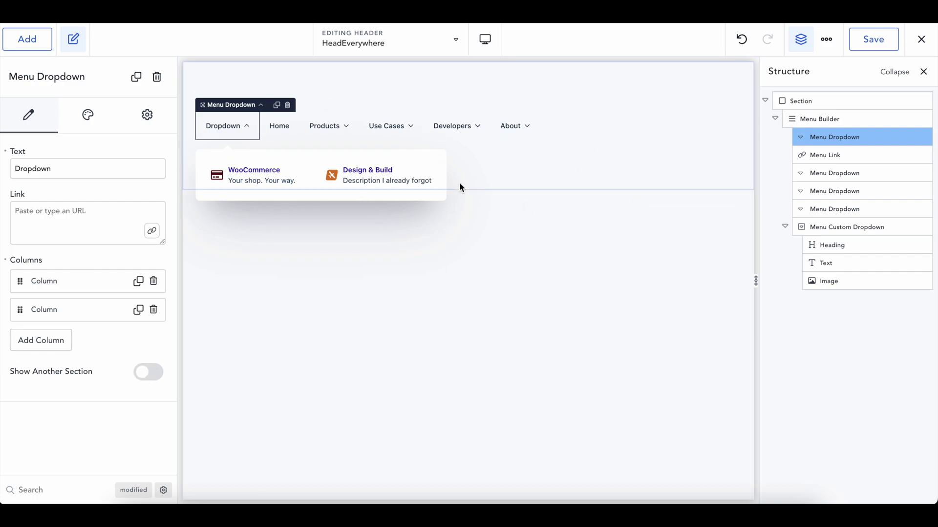
click(142, 371)
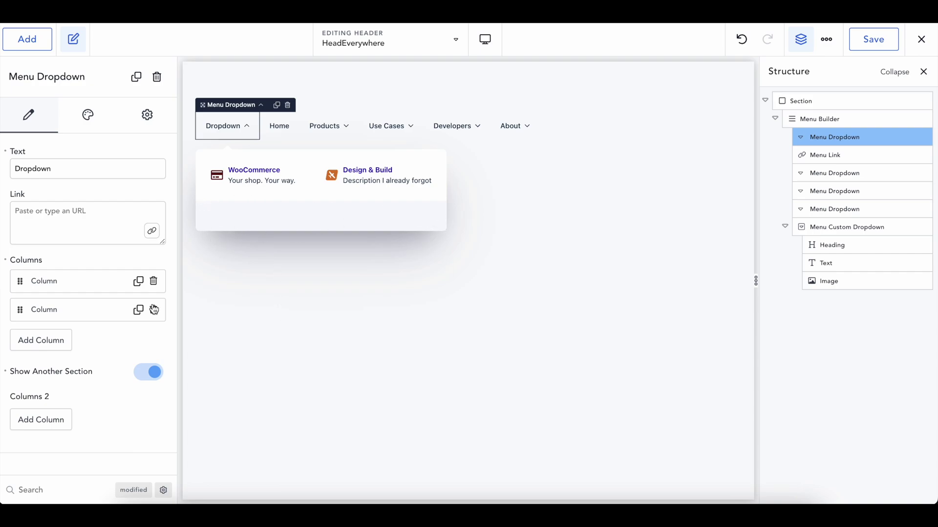
click(37, 420)
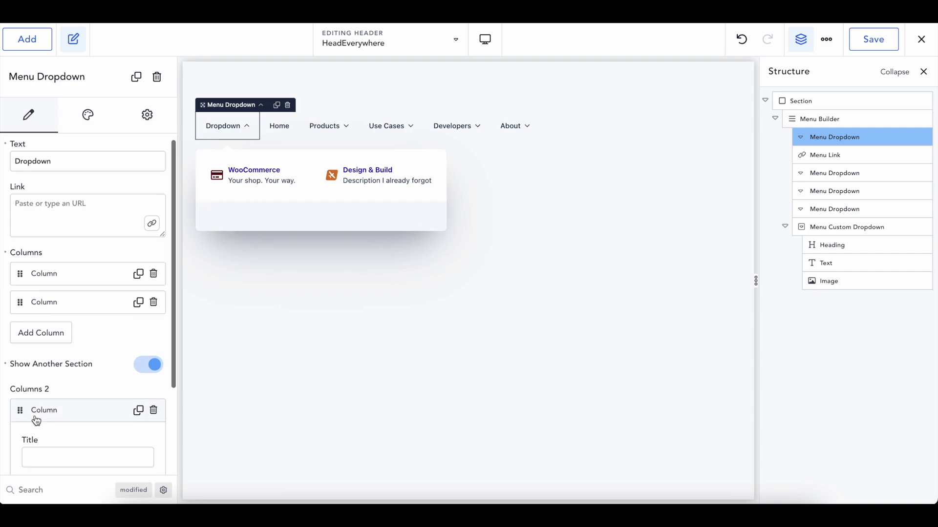
scroll(39, 401, down, 3)
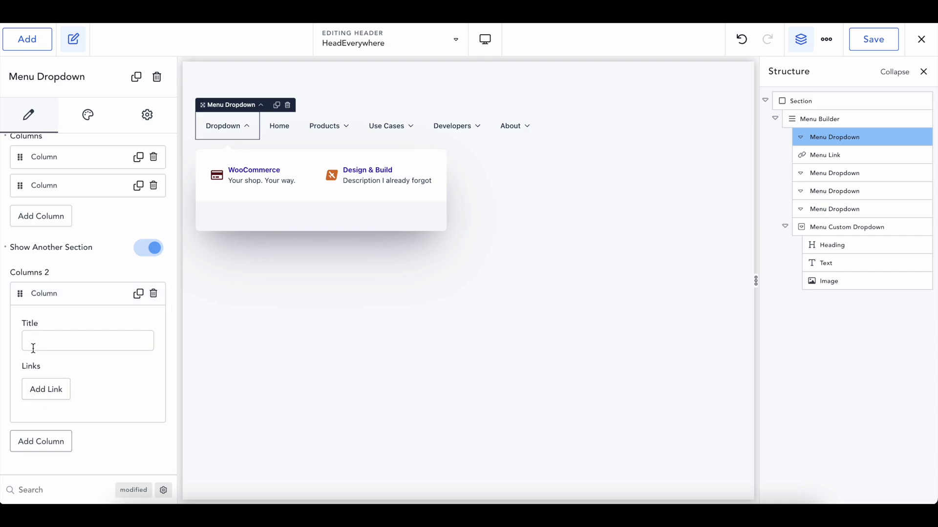
click(46, 396)
Step: Name the link 'All Features', describe it as 'View all the features our website has to offer', URL '/'
double_click(58, 438)
scroll(58, 437, down, 2)
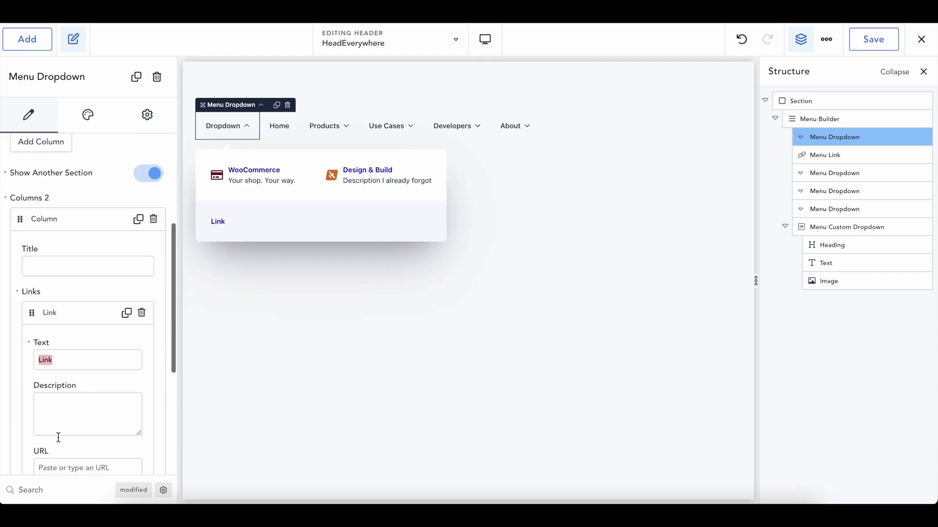
key(BackSpace)
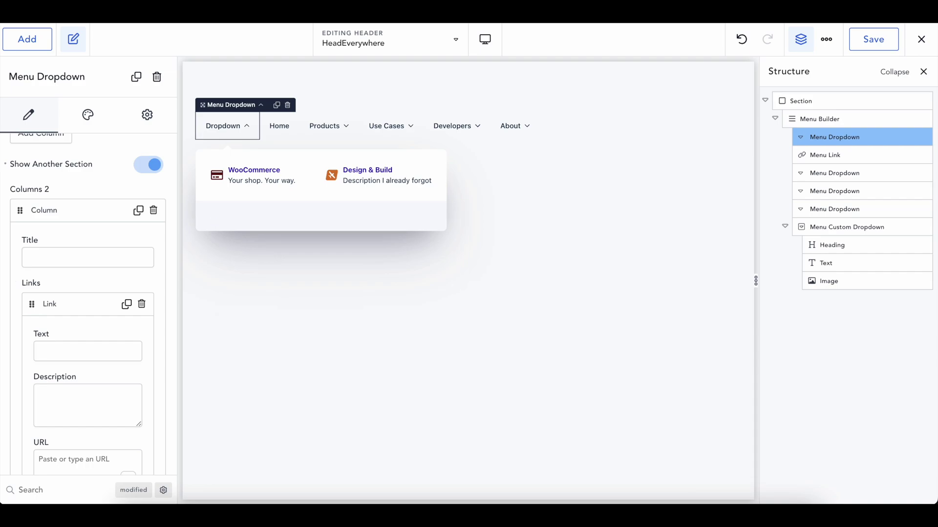
text(All Features)
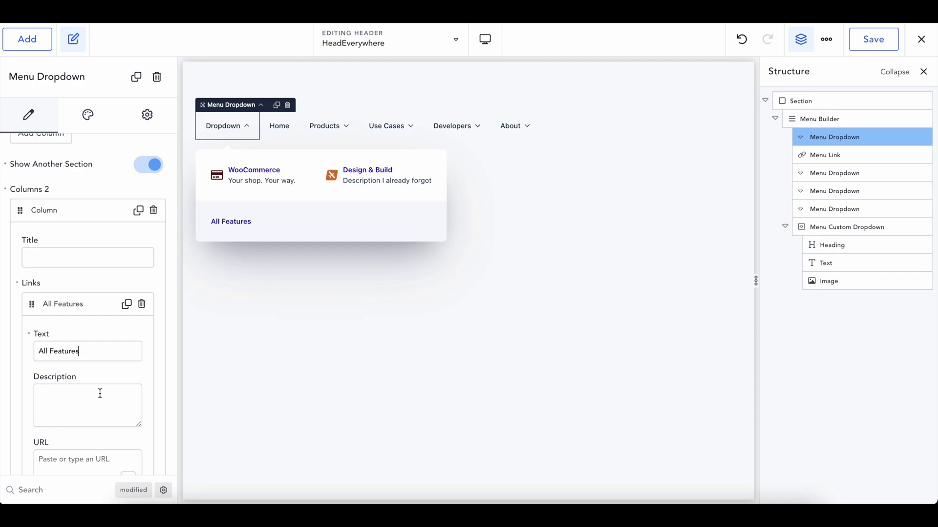
key(BackSpace)
key(BackSpace)
text(es)
click(41, 393)
text(View all the fea)
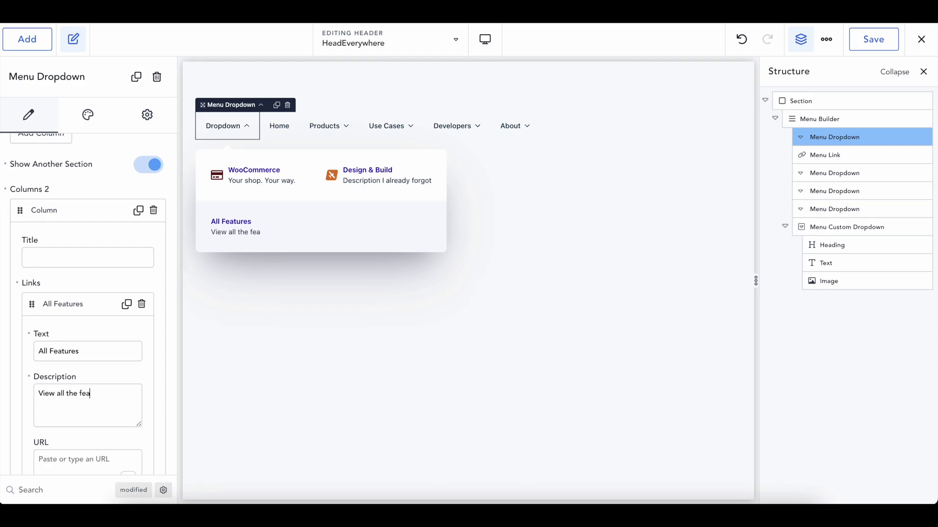
text(tures our website has to offer)
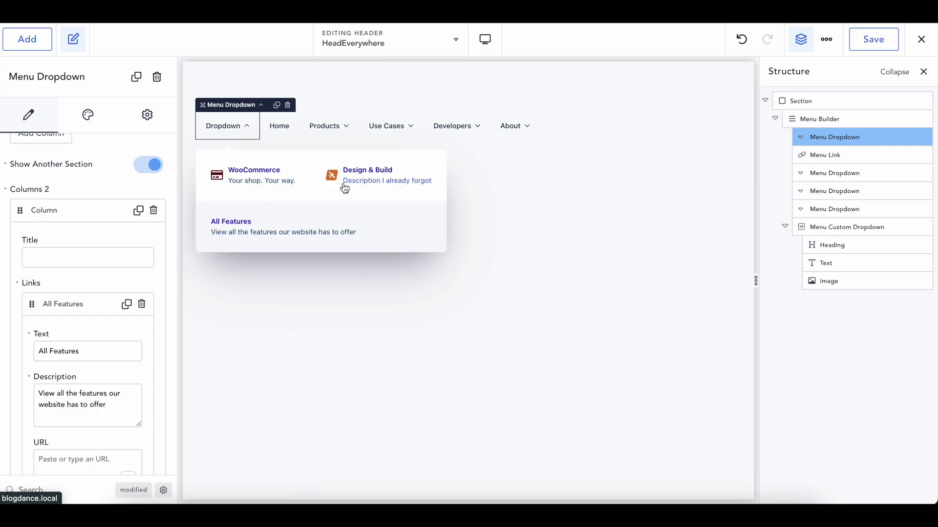
scroll(115, 410, down, 5)
click(98, 343)
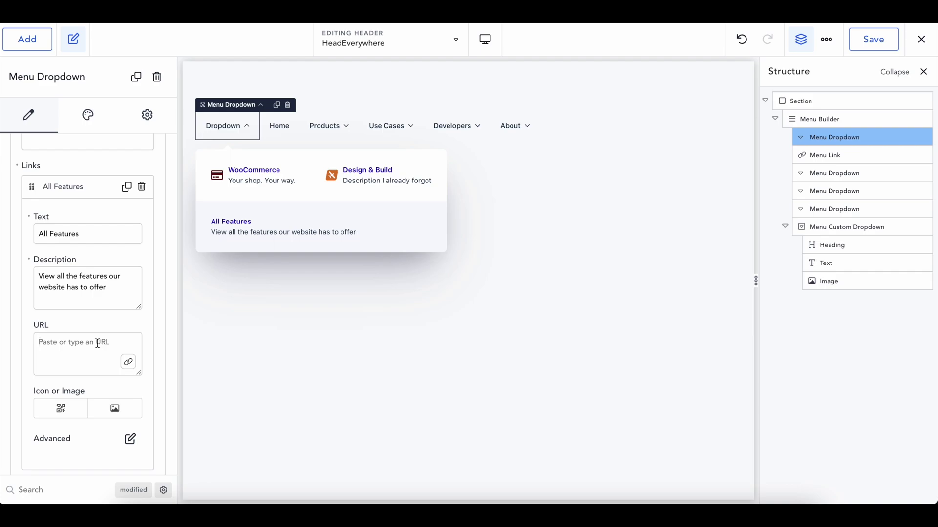
text(/)
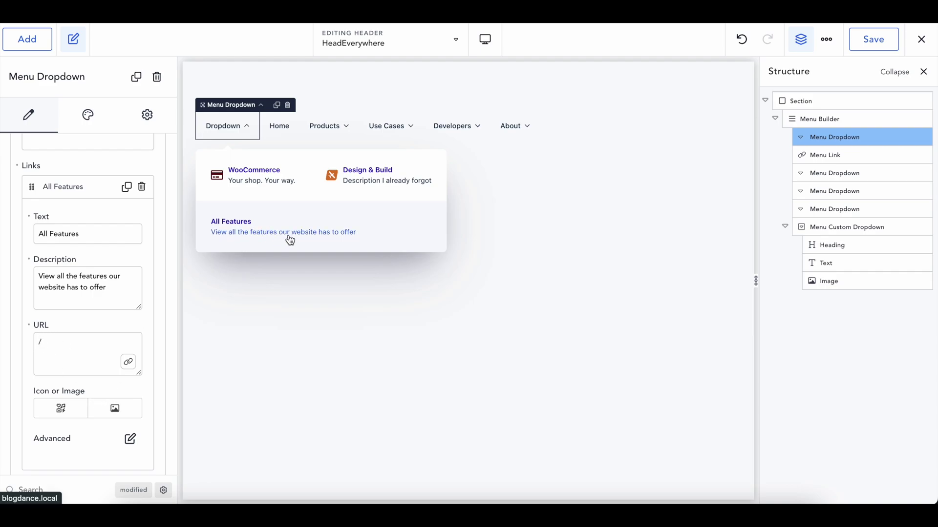
Step: Make the dropdown link titles black in Style > Links > Title
scroll(143, 188, up, 3)
click(88, 115)
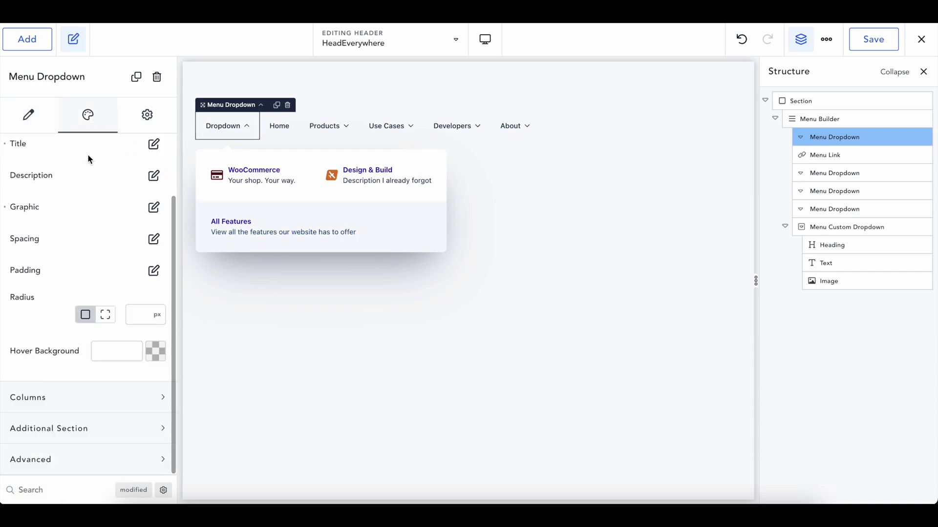
click(154, 144)
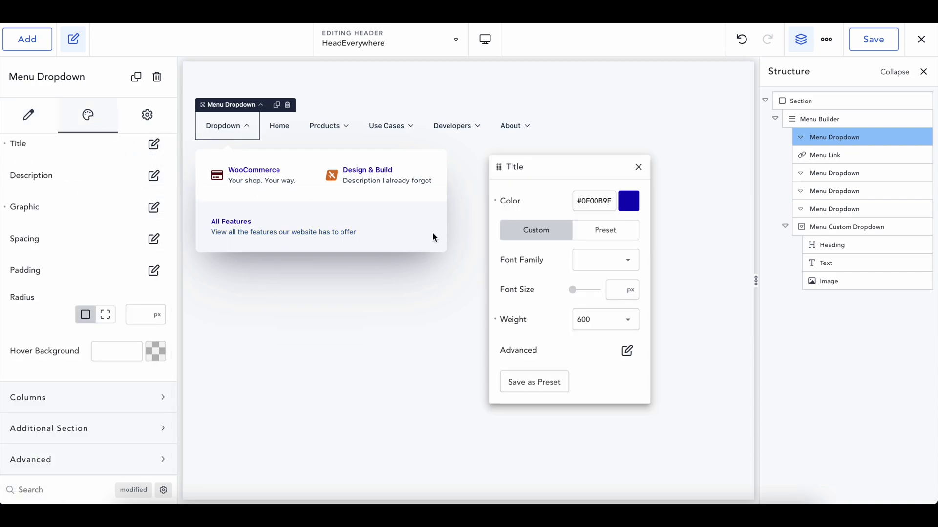
click(629, 201)
drag(573, 251, 469, 366)
click(625, 227)
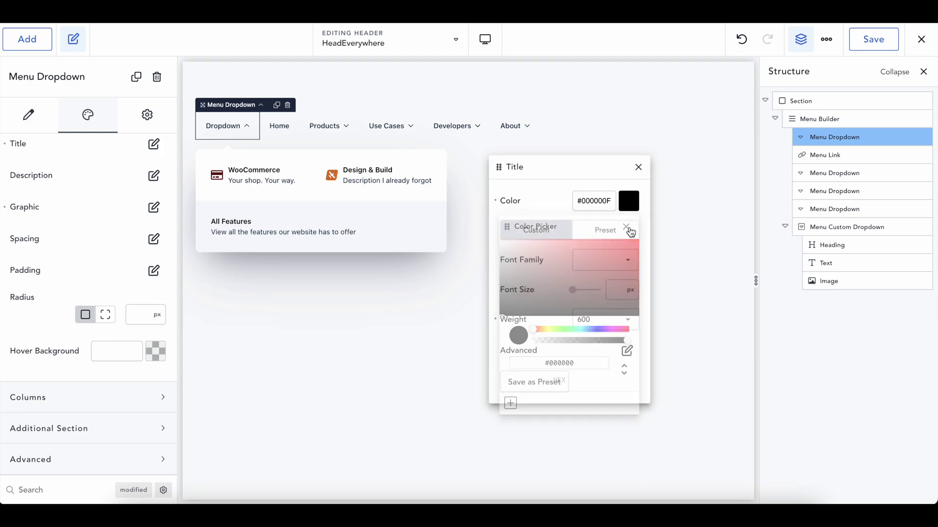
click(639, 167)
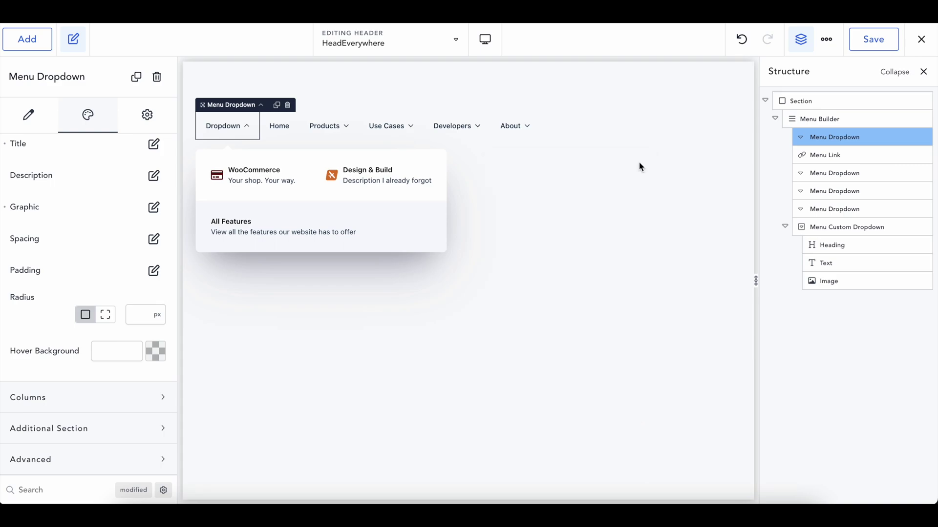
Step: Save the header and check the live Dropdown shows All Features below WooCommerce and Design & Build
click(887, 46)
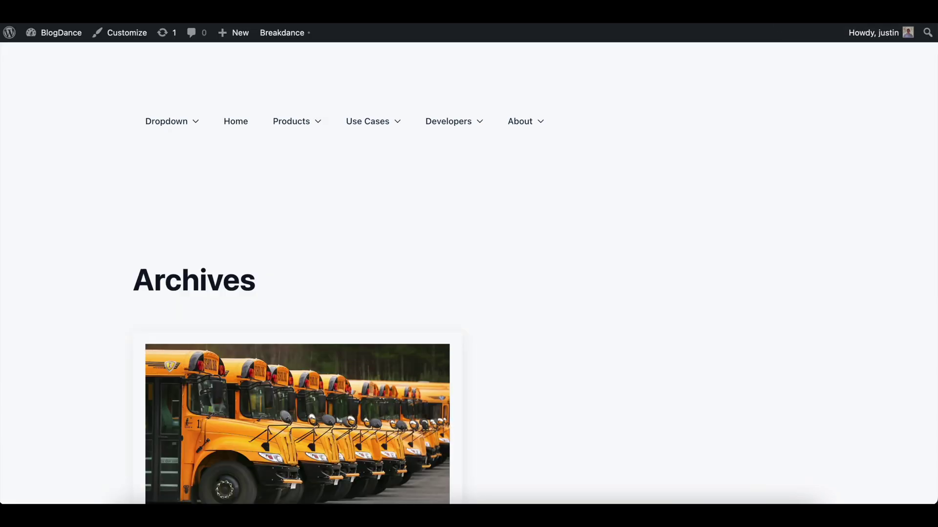
mouse_move(169, 145)
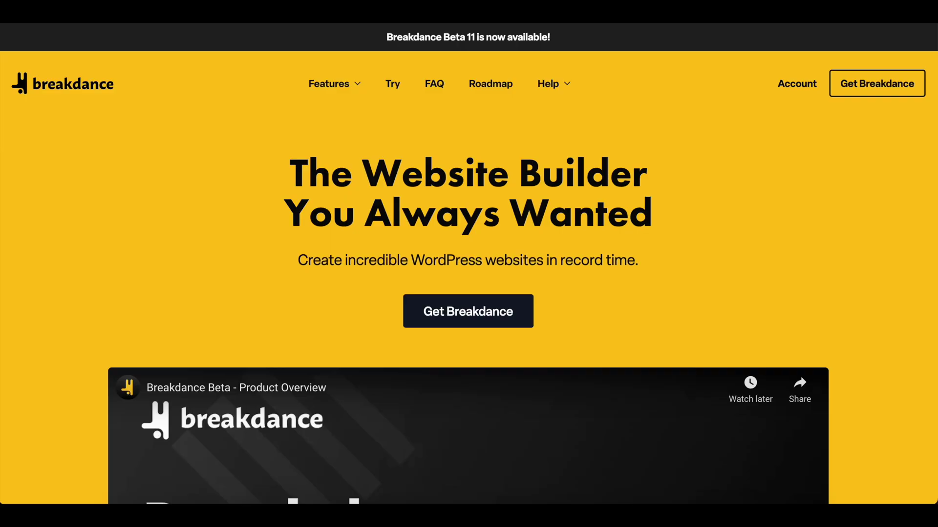
mouse_move(329, 83)
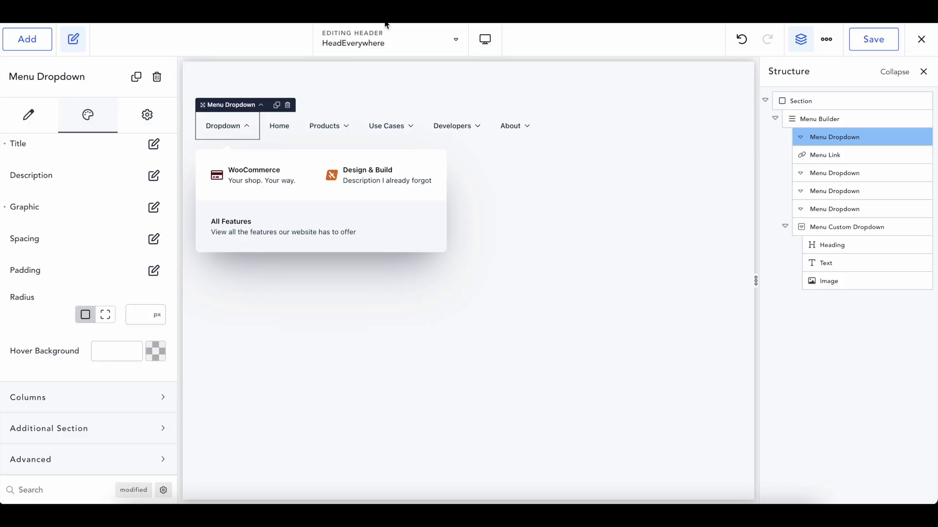
Step: Set the link spacing to 10 px after the graphic and 50 px between links
click(77, 398)
click(77, 398)
click(77, 398)
click(77, 398)
scroll(174, 195, up, 3)
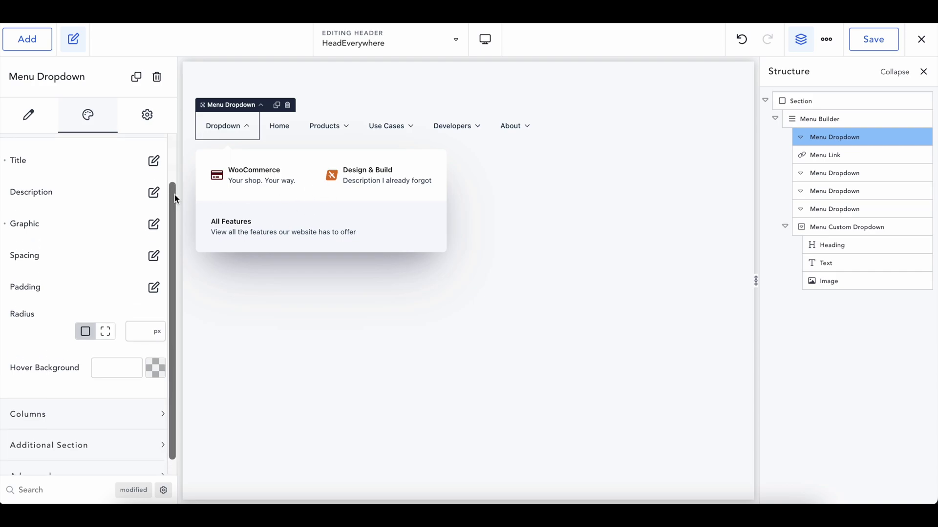
click(153, 313)
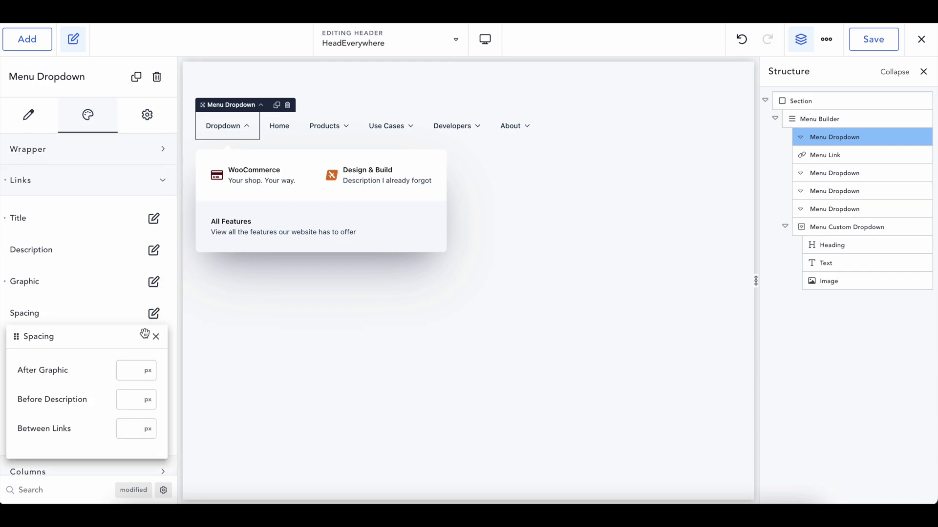
click(122, 370)
text(20)
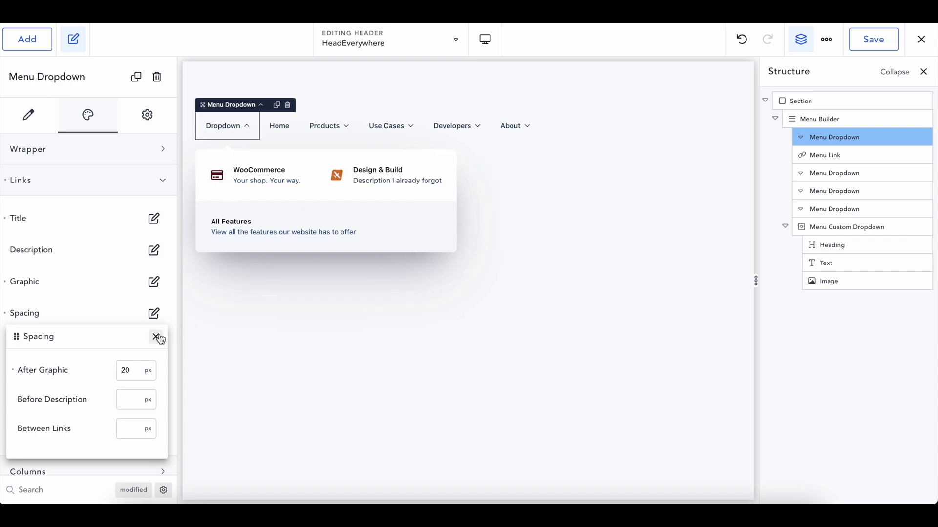
double_click(128, 370)
text(10)
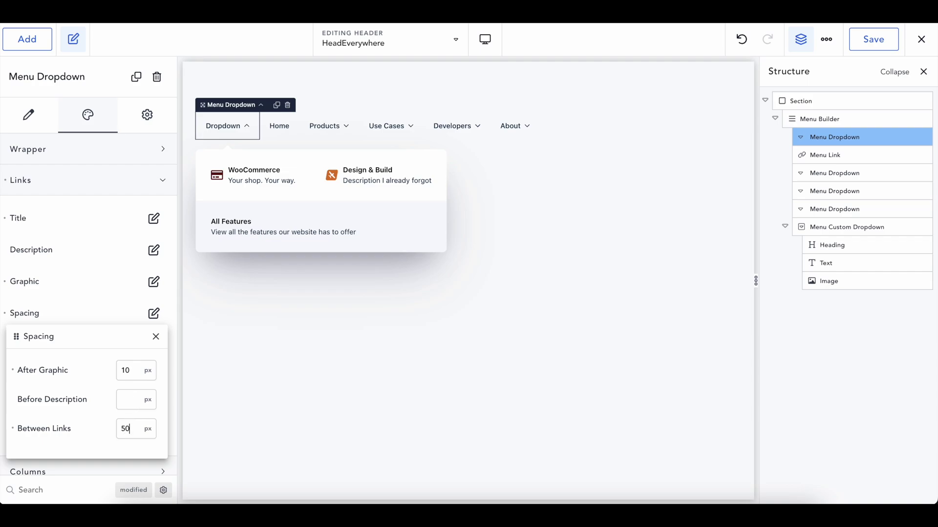
text(10)
key(BackSpace)
key(BackSpace)
click(131, 421)
click(155, 338)
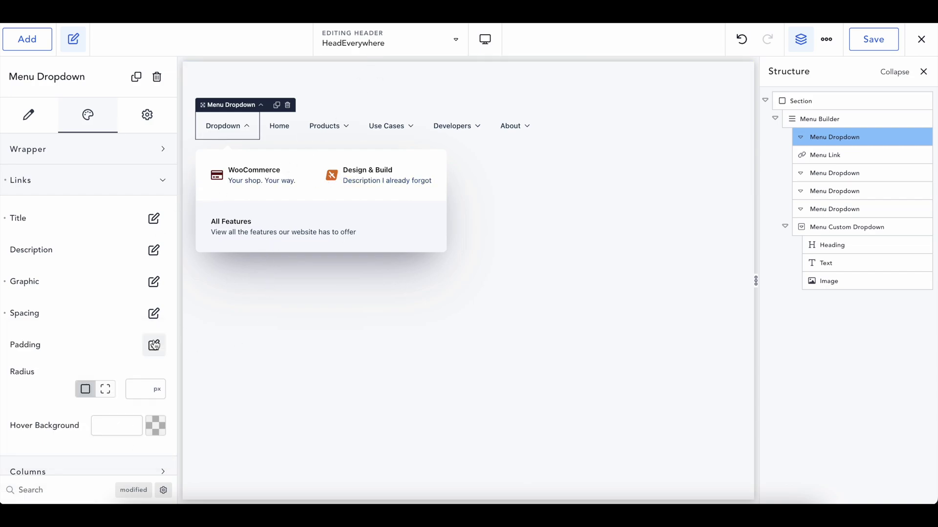
Step: Duplicate the WooCommerce link three times so the first column holds four
click(107, 188)
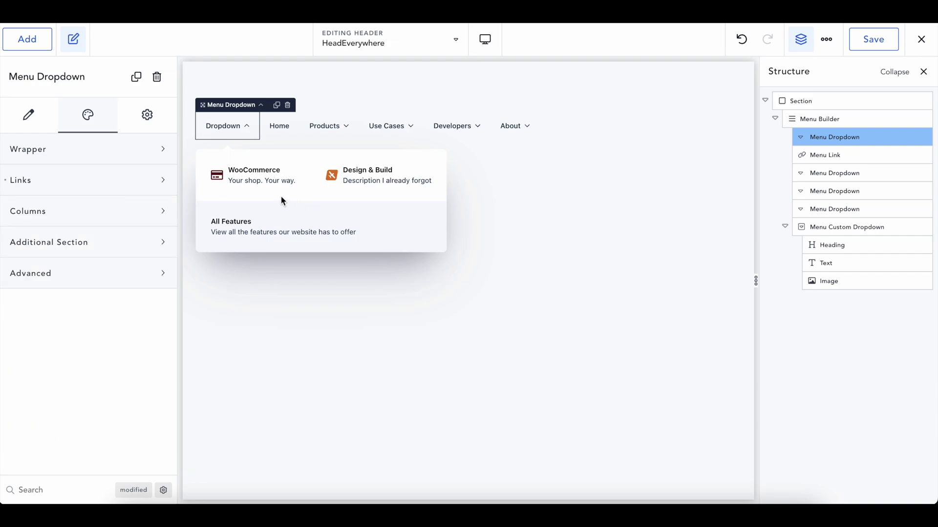
click(35, 112)
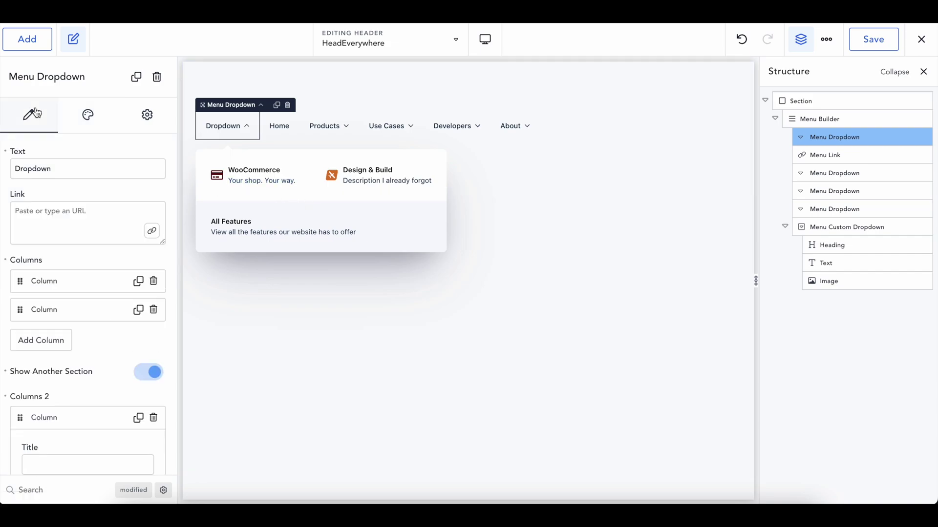
scroll(75, 325, down, 1)
scroll(63, 288, down, 2)
click(77, 320)
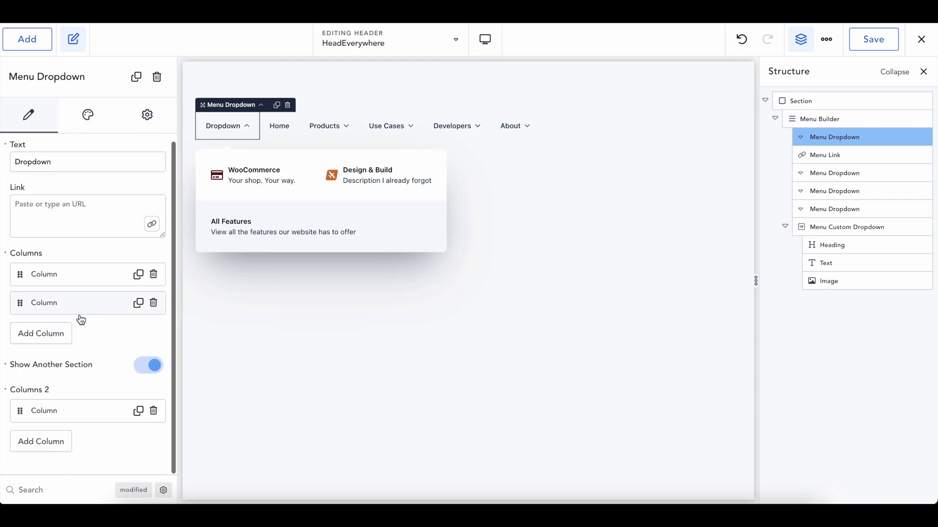
click(75, 279)
scroll(75, 310, up, 1)
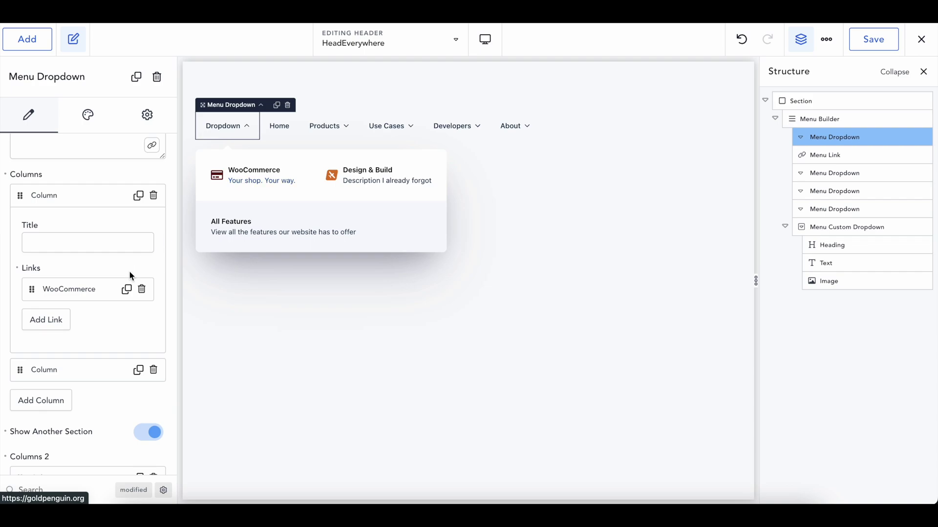
click(127, 291)
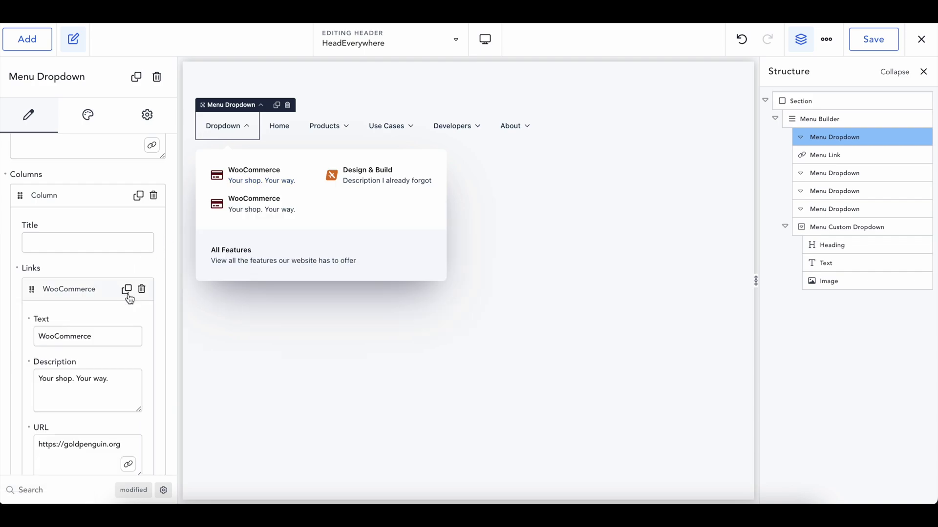
click(127, 291)
click(127, 291)
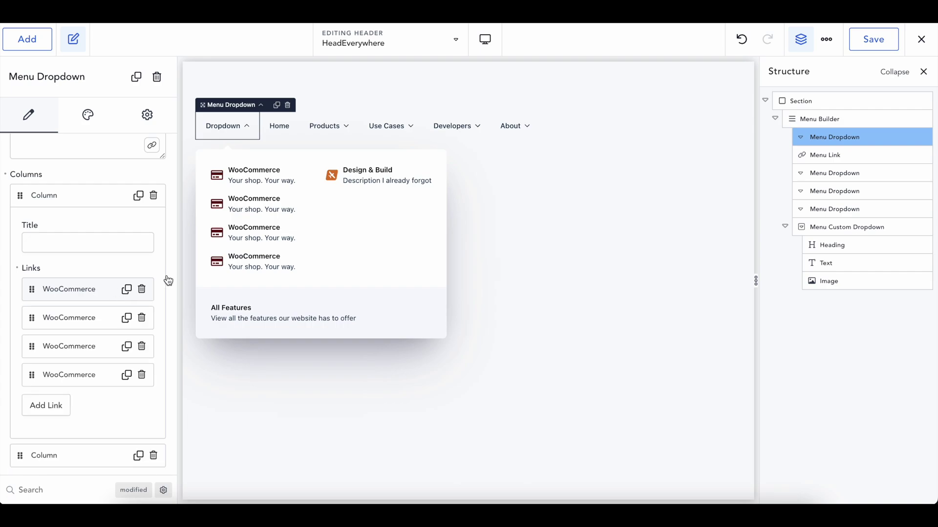
Step: Duplicate the Design & Build link three times so the second column holds four
scroll(111, 314, down, 3)
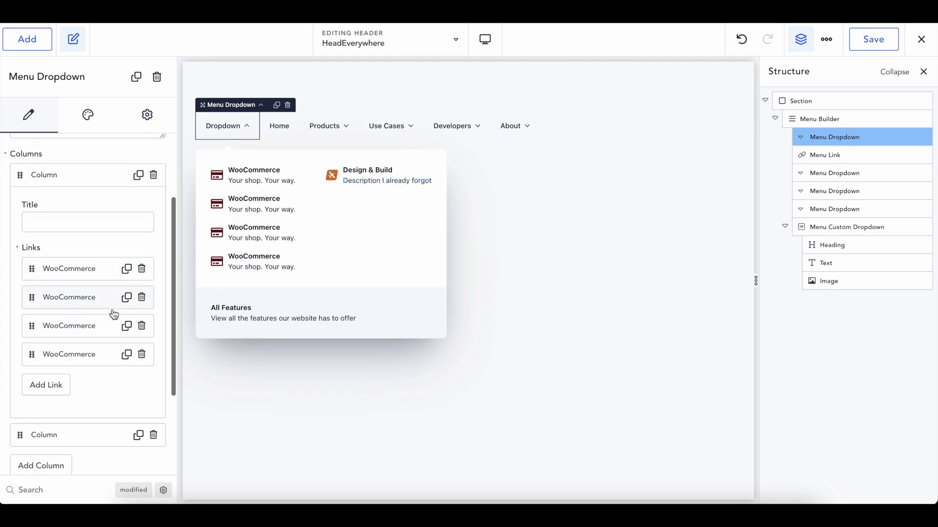
scroll(93, 298, down, 1)
click(75, 332)
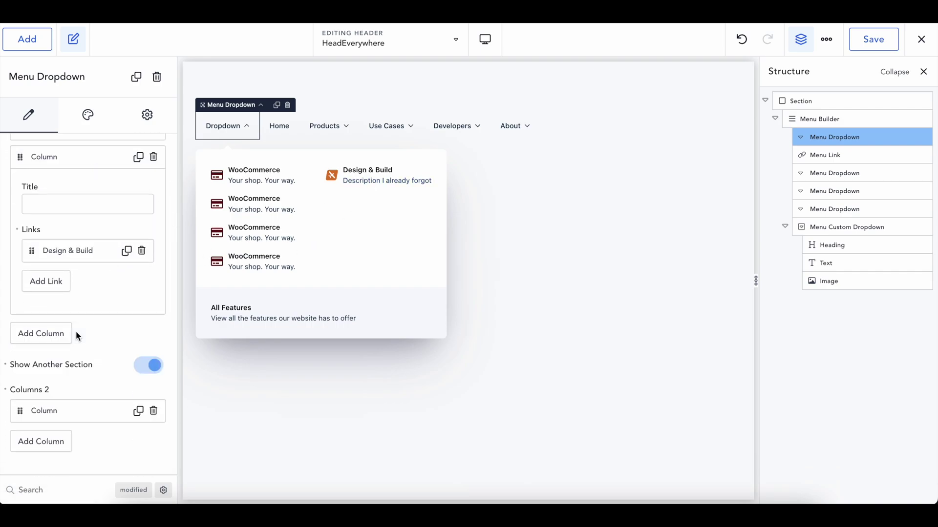
click(127, 251)
click(126, 249)
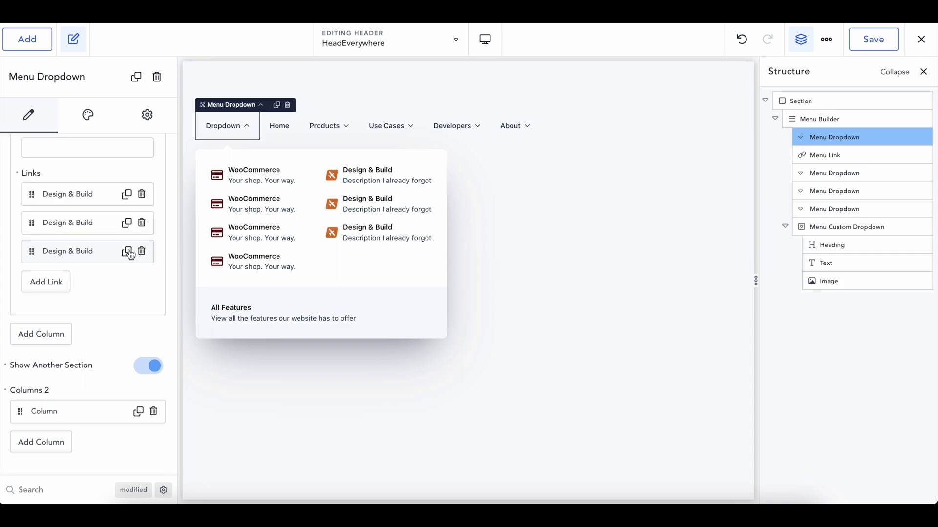
click(126, 250)
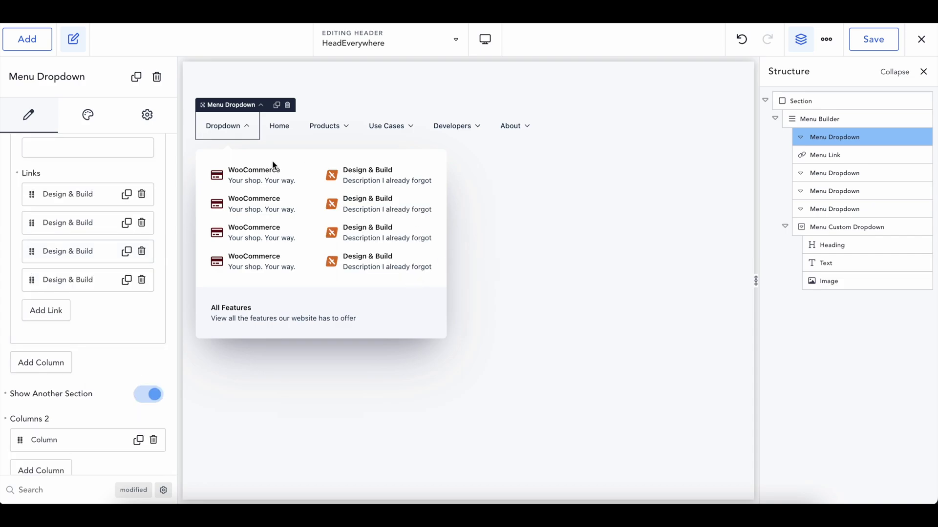
Step: Save the header and preview the live Dropdown with four-by-four links above All Features
click(890, 45)
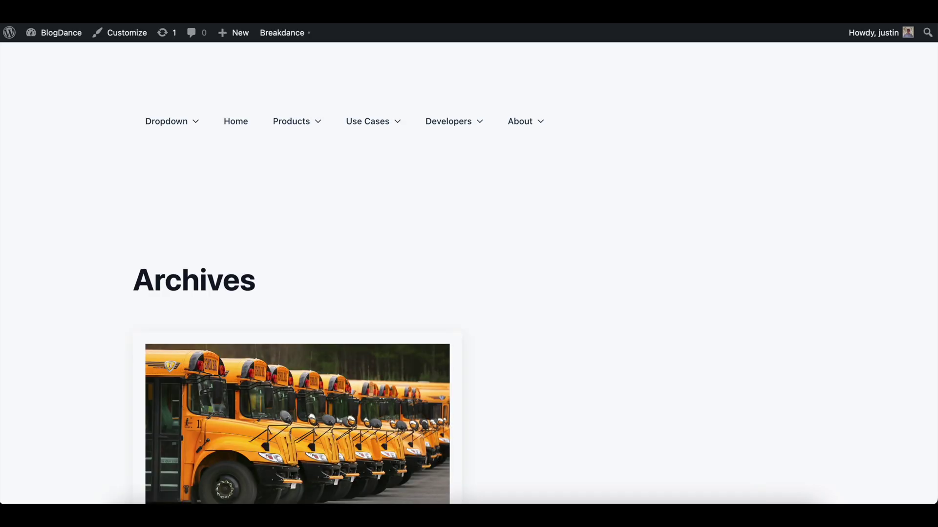
mouse_move(152, 120)
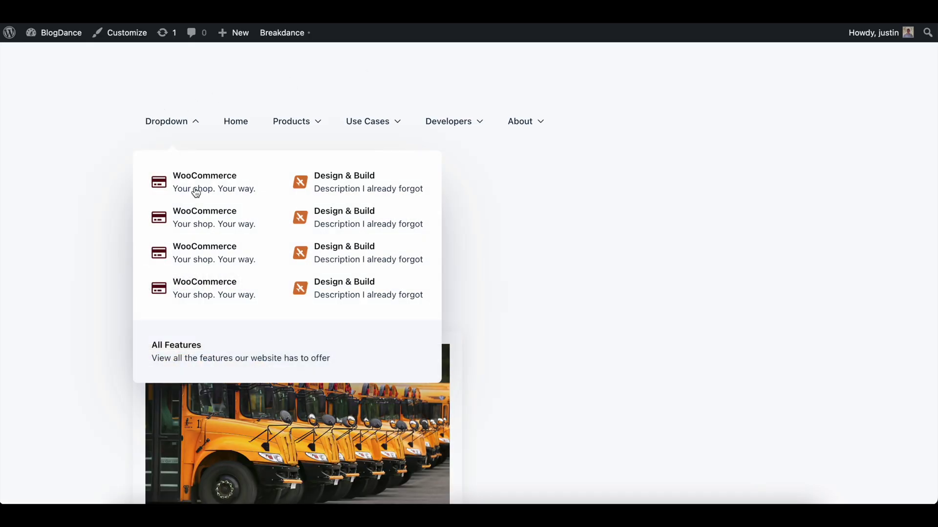